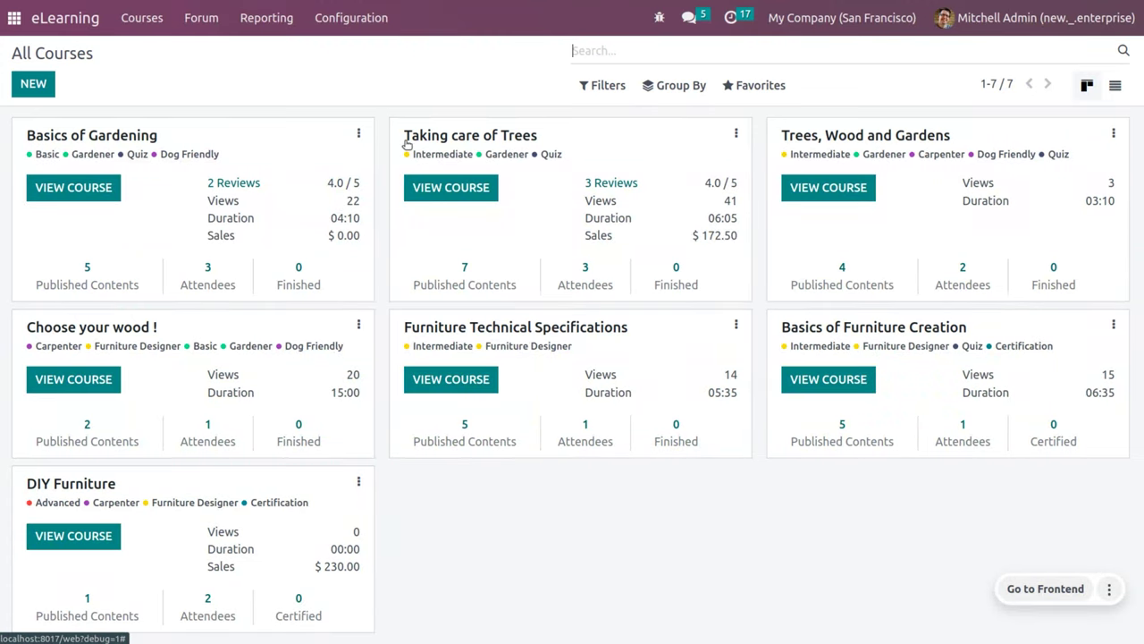
# Open the Configuration menu from the All Courses kanban overview
pyautogui.click(340, 21)
# Save the eLearning Settings page, then return to the course kanban via Courses > Courses
pyautogui.click(345, 54)
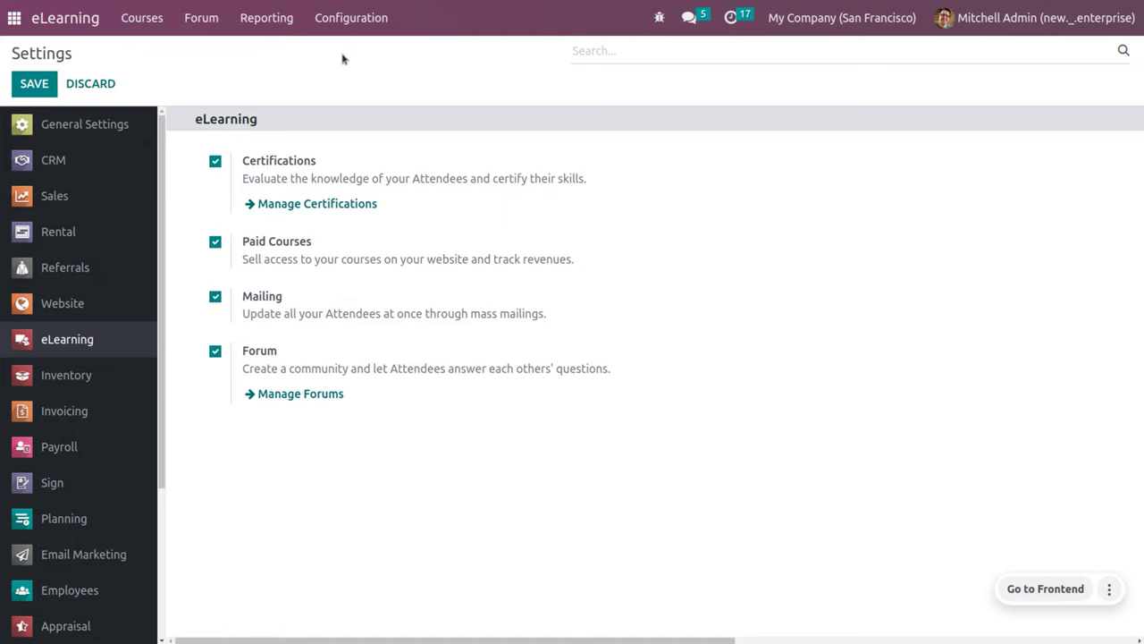
pyautogui.click(34, 84)
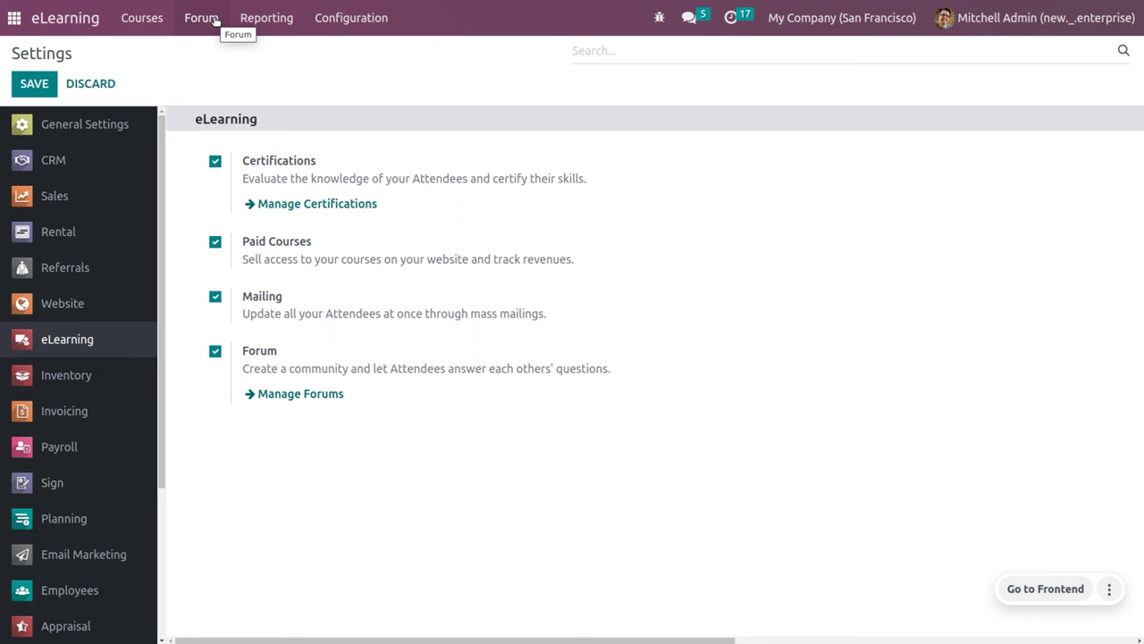
pyautogui.click(146, 20)
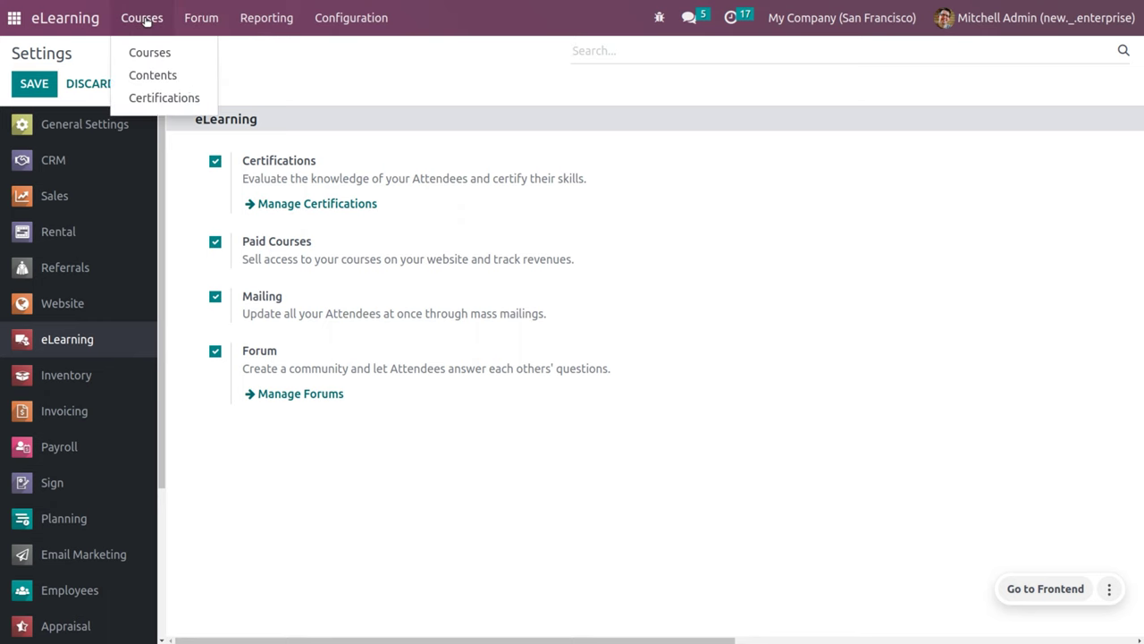
pyautogui.click(163, 52)
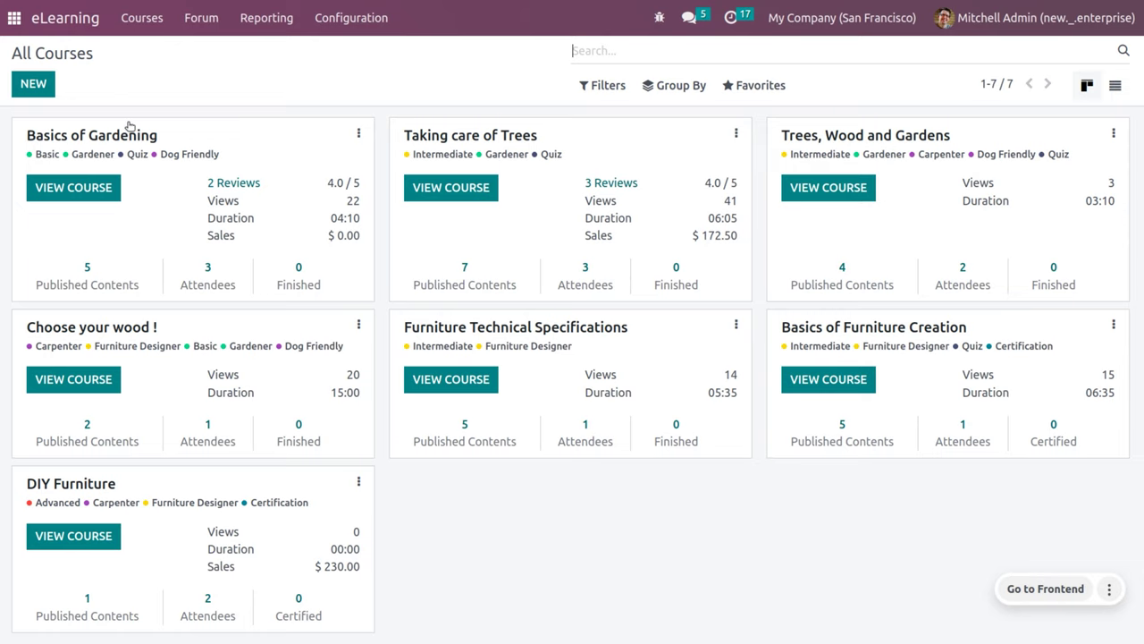
# Review the Basics of Gardening course's Karma tab, then open the Forum > Forums list
pyautogui.click(81, 148)
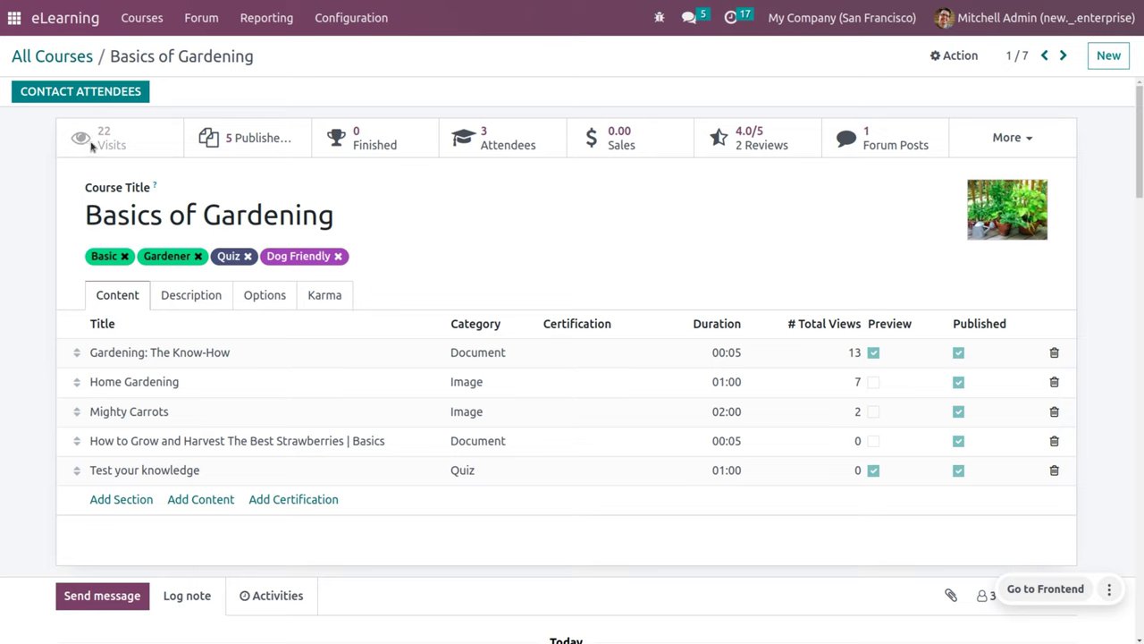
pyautogui.click(329, 296)
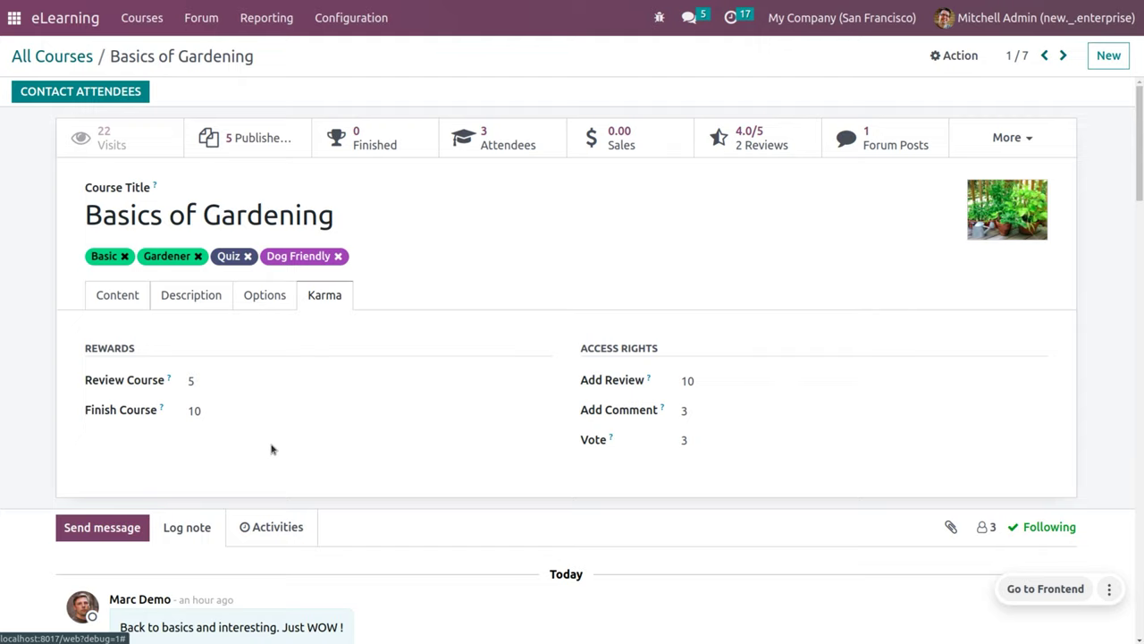
pyautogui.click(213, 25)
pyautogui.click(226, 47)
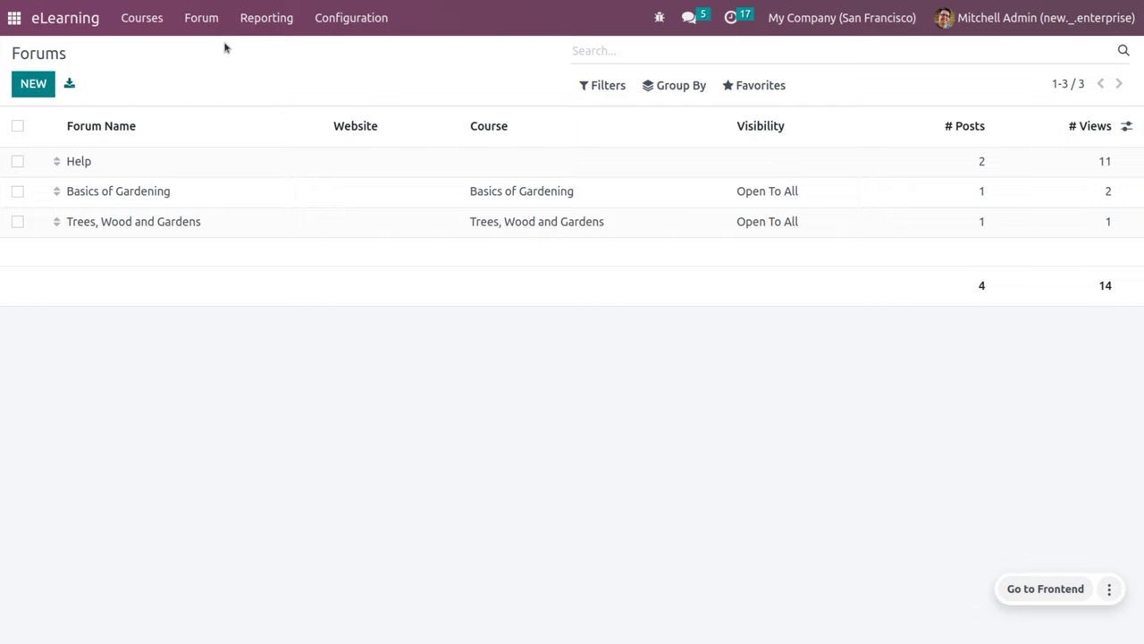
# Review the Help forum's Karma Gains: 5 for an upvoted question, 15 for an accepted answer
pyautogui.click(192, 161)
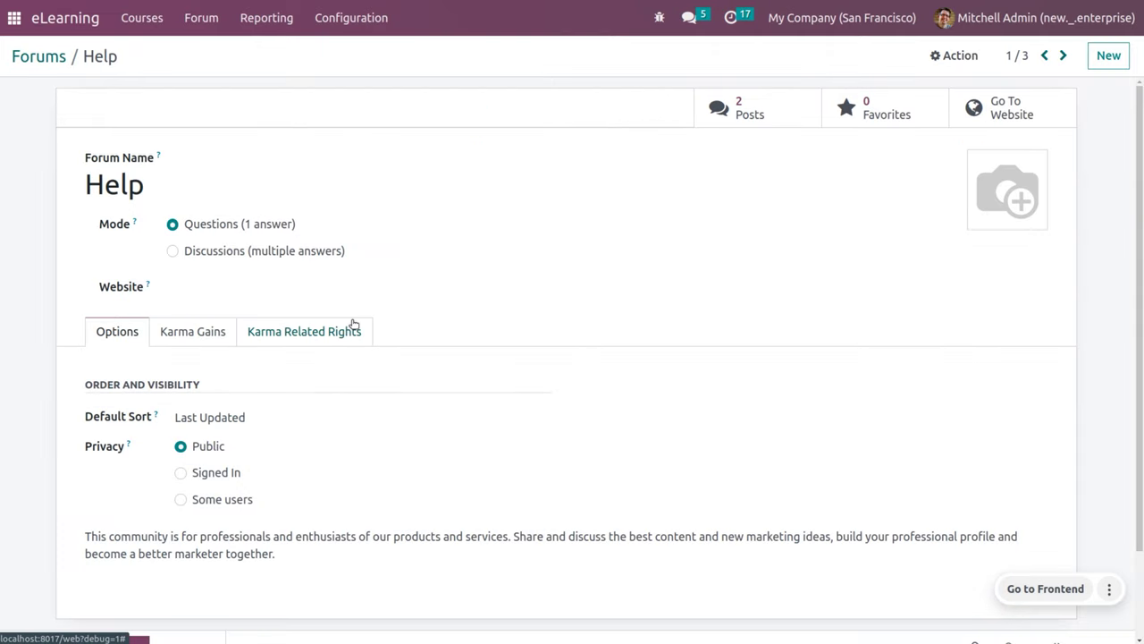
pyautogui.click(198, 331)
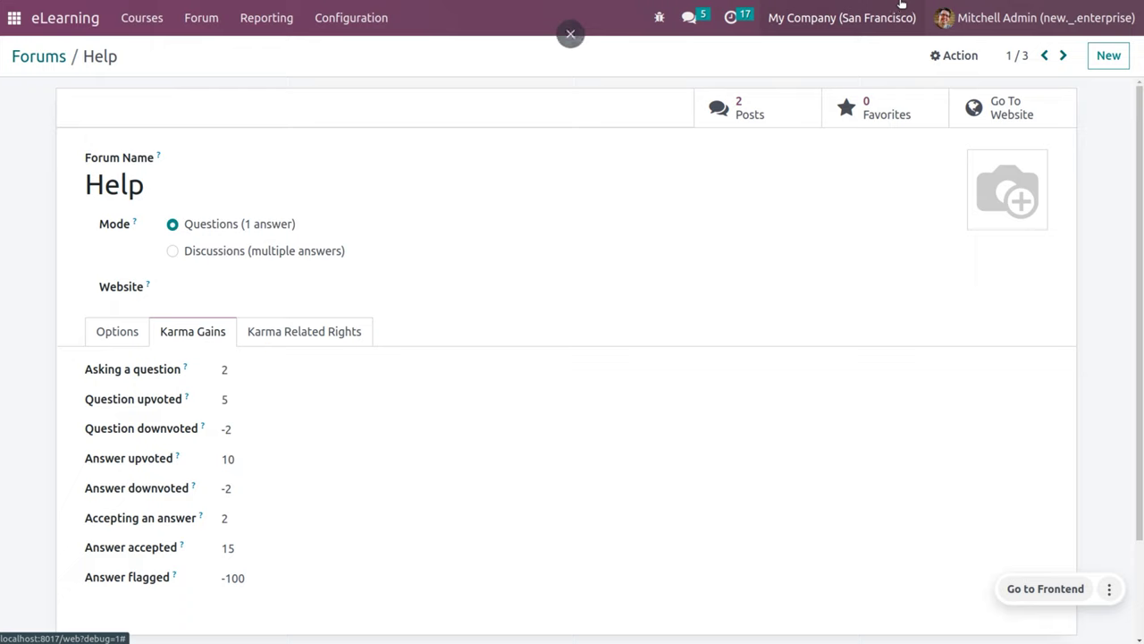
pyautogui.click(977, 19)
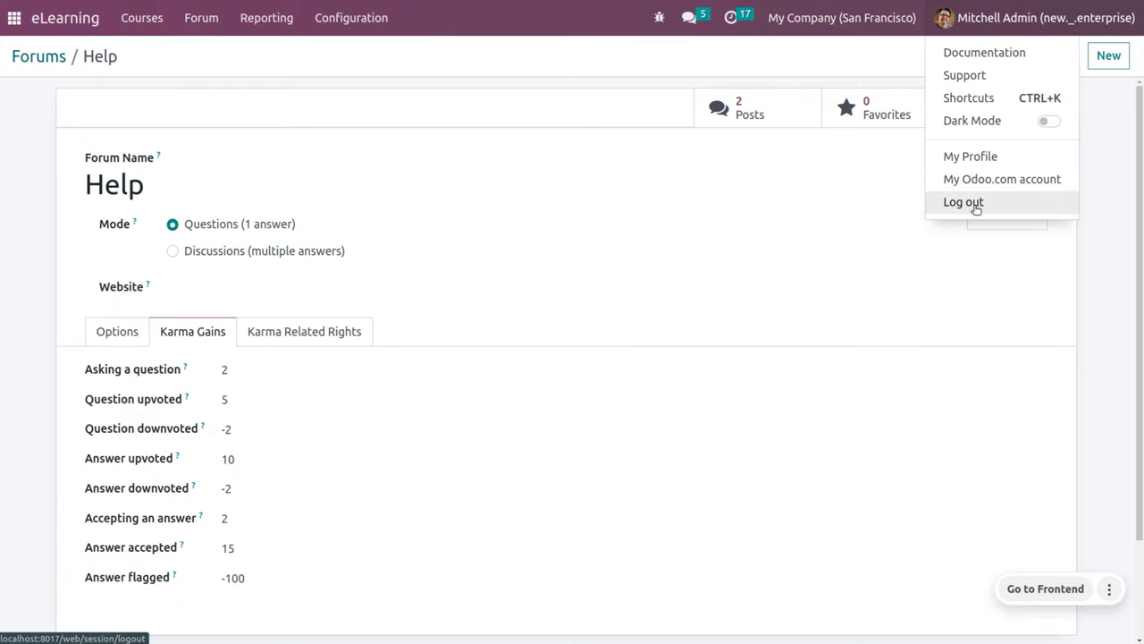
# Log out and sign up a new portal account with an email, the user's name and a password
pyautogui.click(976, 203)
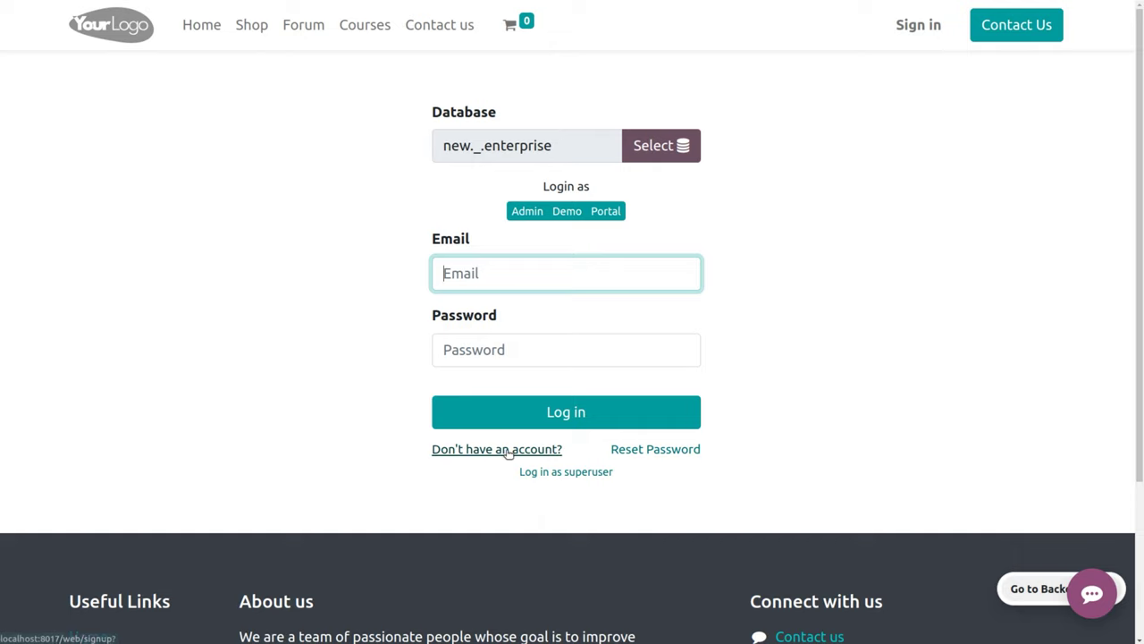
pyautogui.click(507, 452)
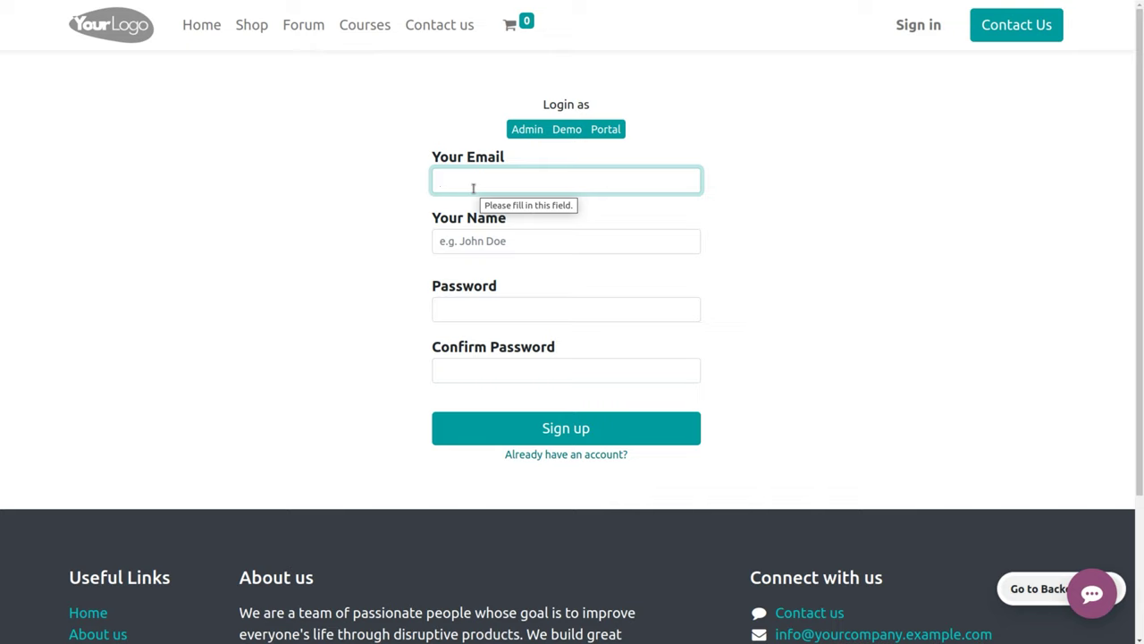
pyautogui.write('sa')
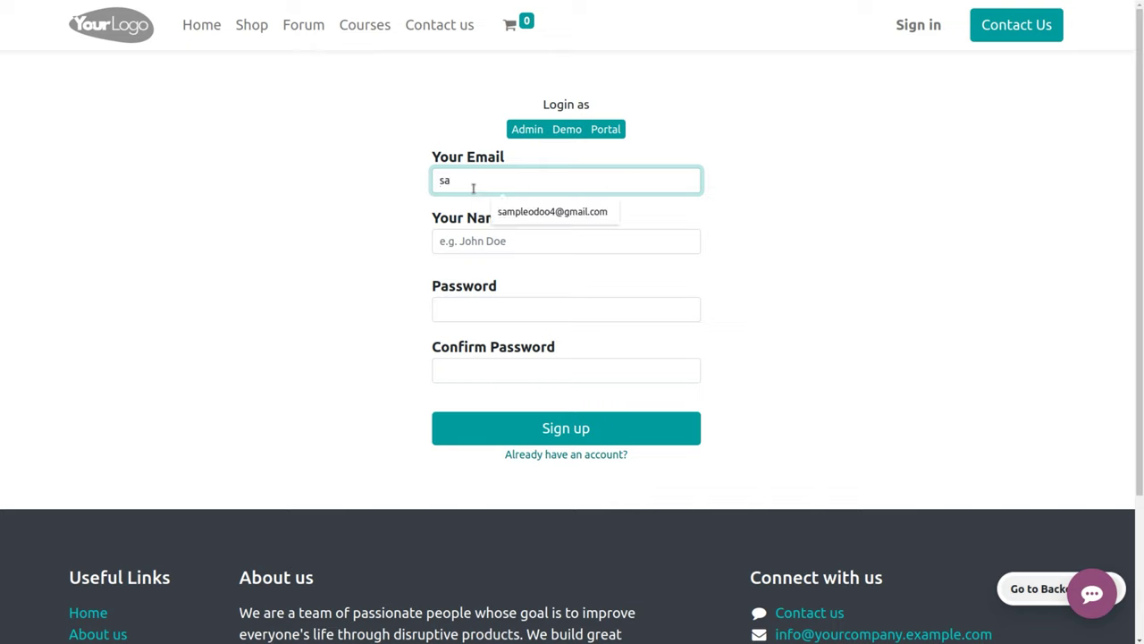
pyautogui.click(562, 212)
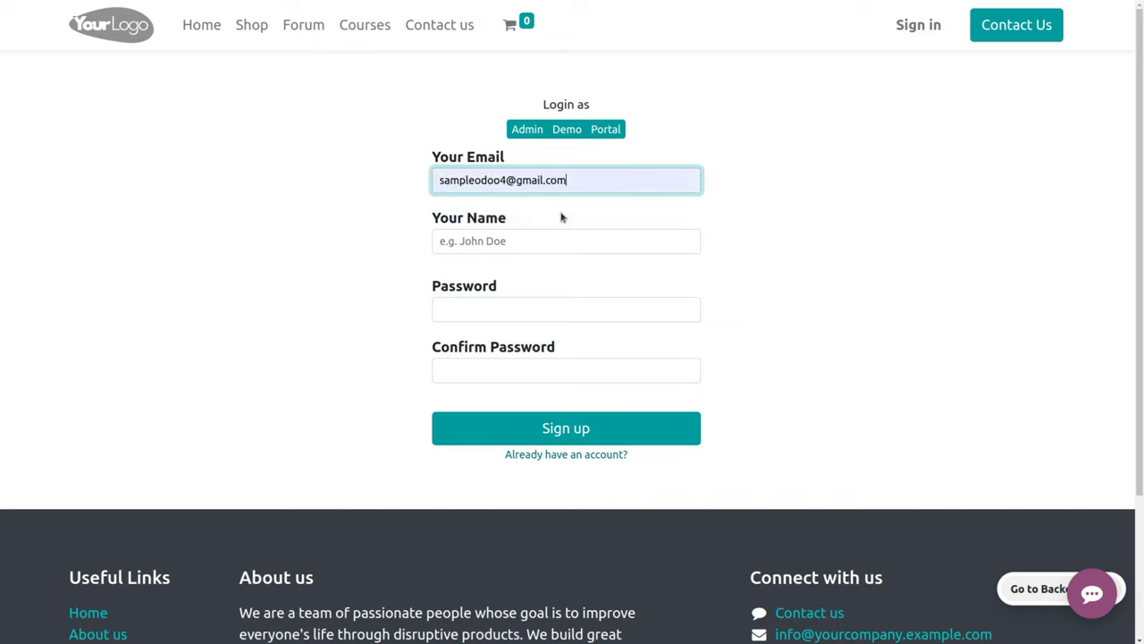
pyautogui.click(477, 237)
pyautogui.write('J')
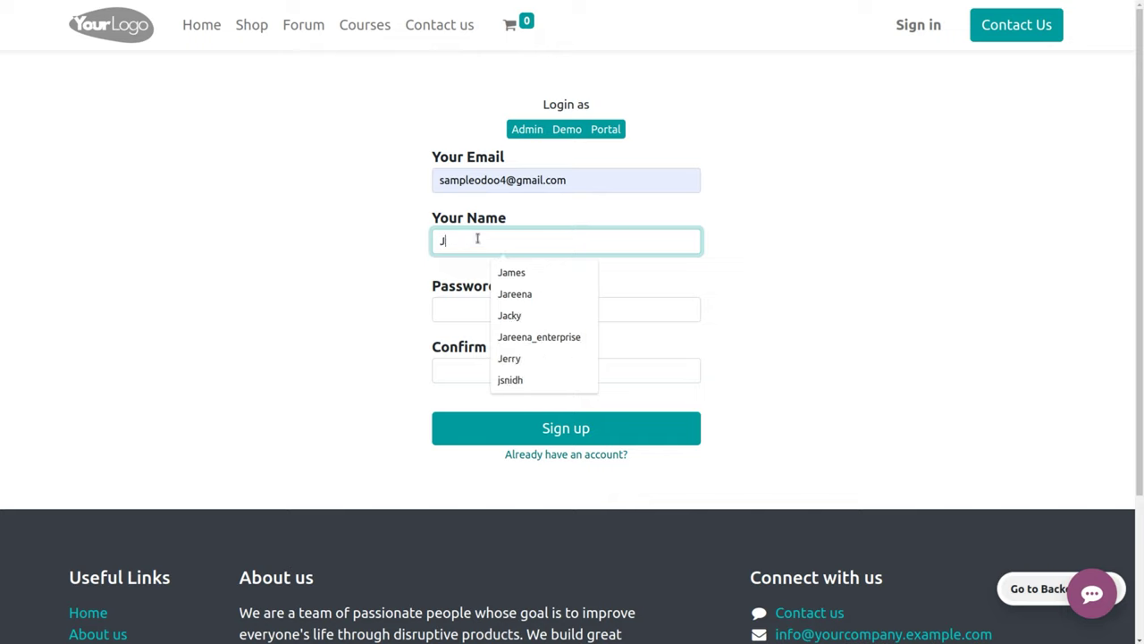
pyautogui.write('areena')
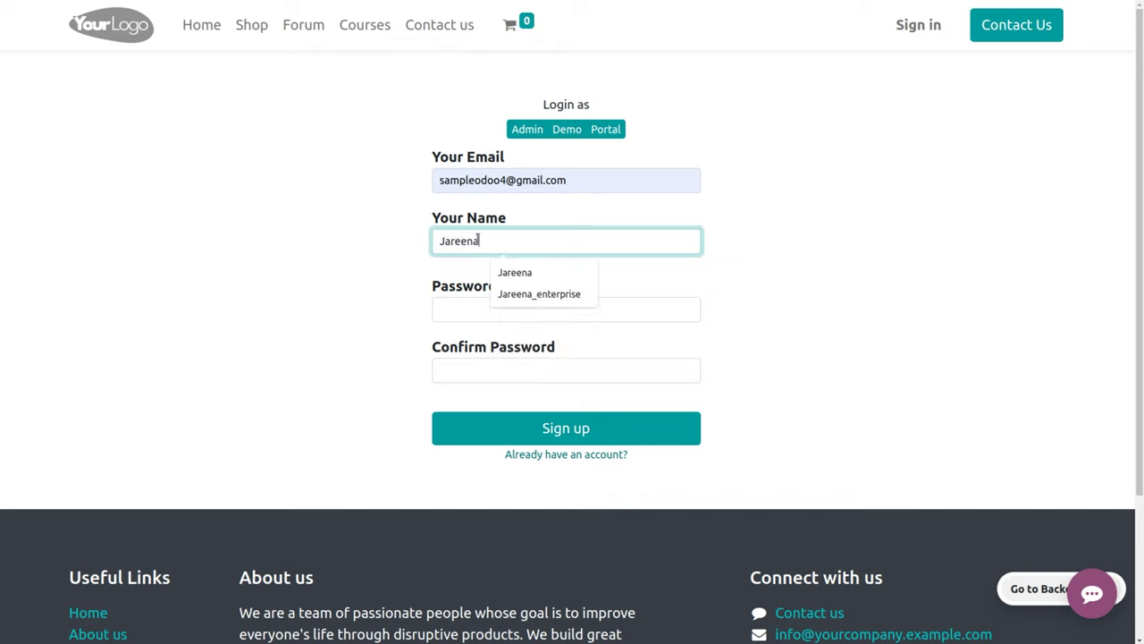
pyautogui.click(445, 305)
pyautogui.click(477, 372)
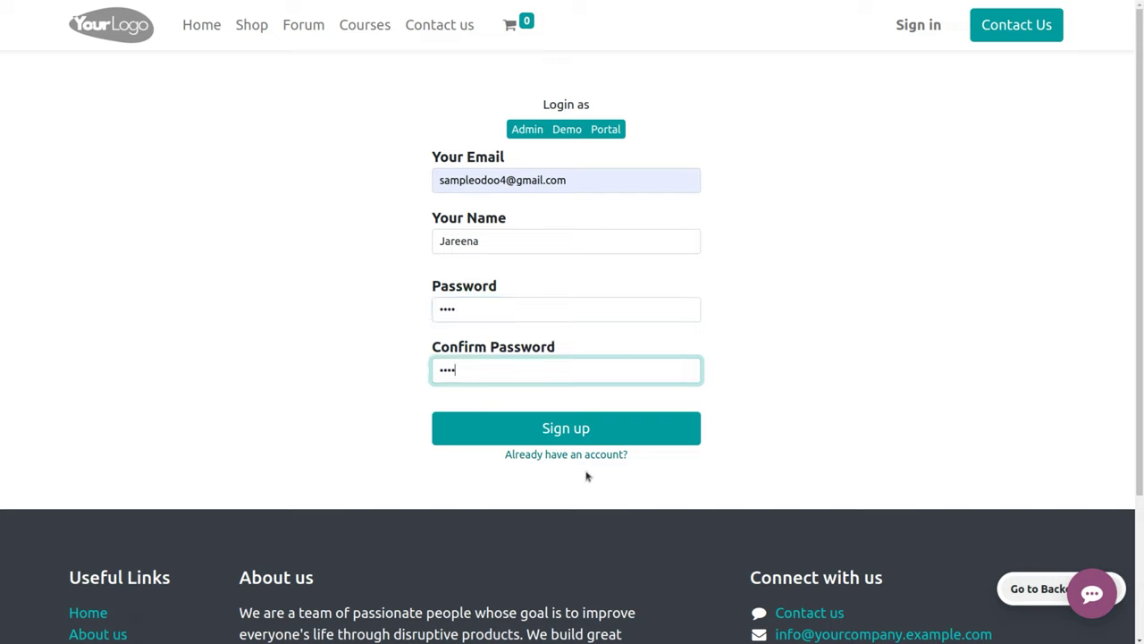
pyautogui.click(578, 436)
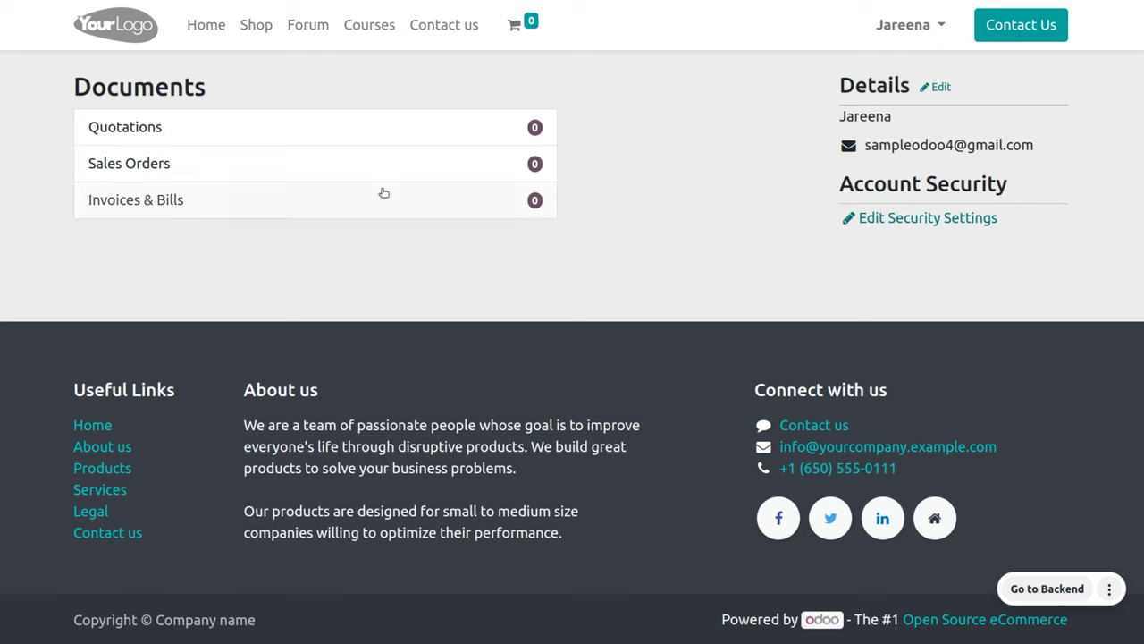
# Go to the website Courses page and browse the popular courses and the Newbie 0 xp rank
pyautogui.click(364, 27)
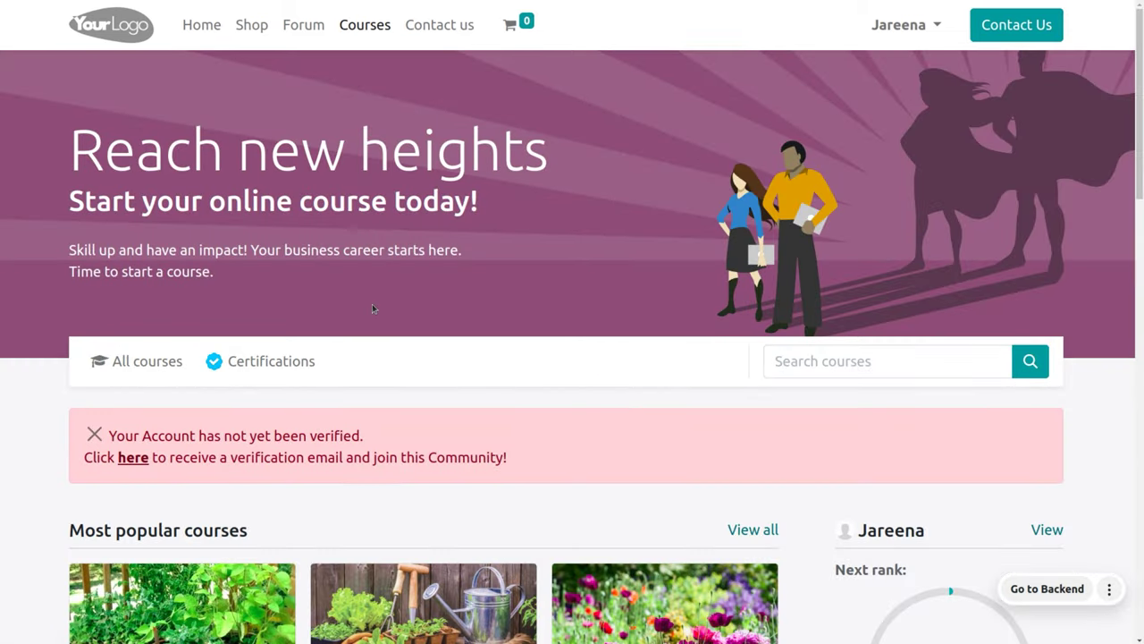
pyautogui.scroll(-3, 372, 304)
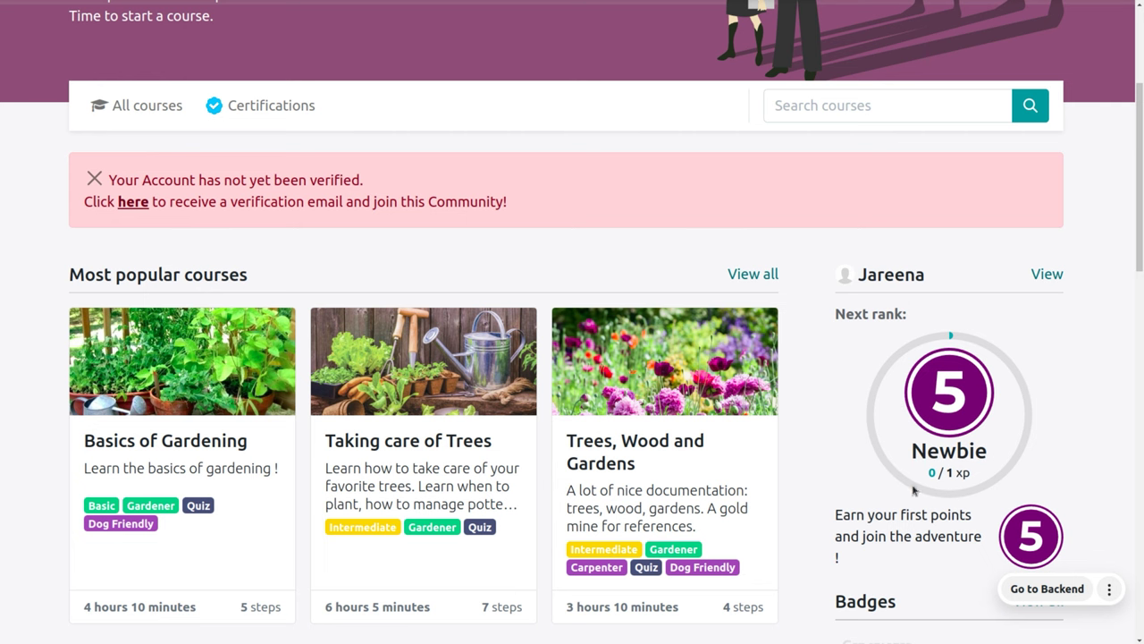
pyautogui.scroll(-5, 776, 573)
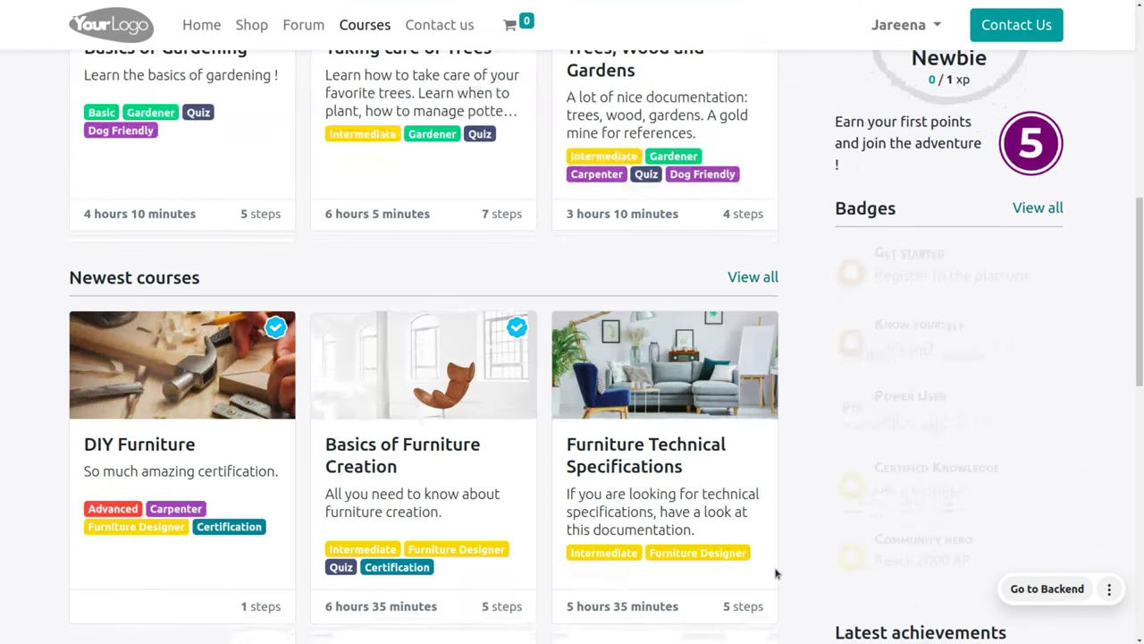
pyautogui.scroll(2, 776, 573)
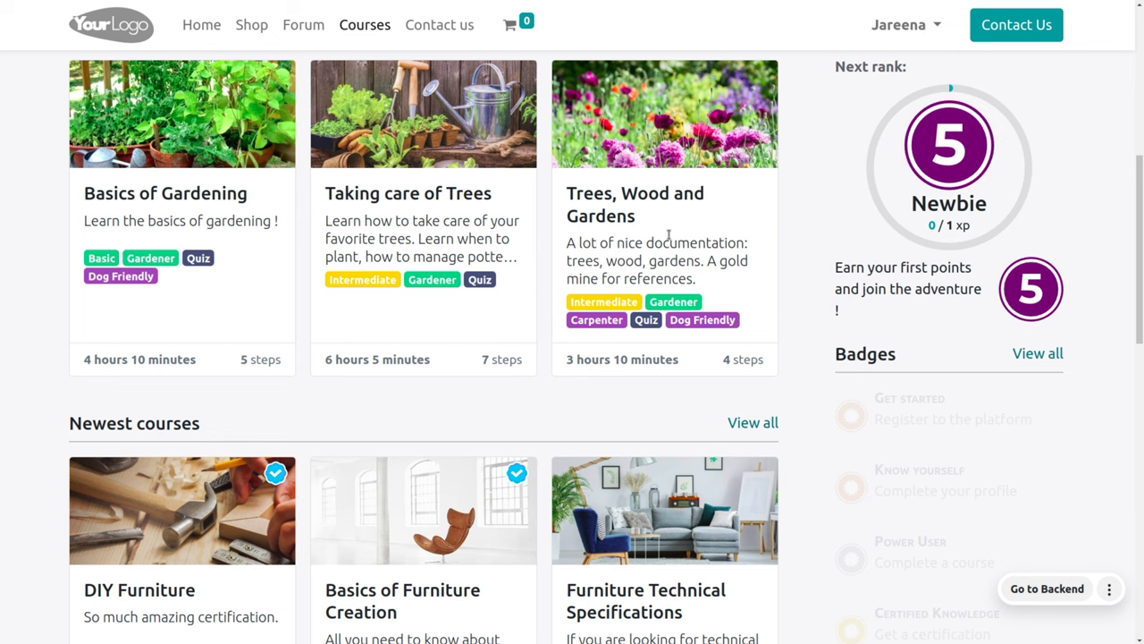
pyautogui.scroll(5, 166, 265)
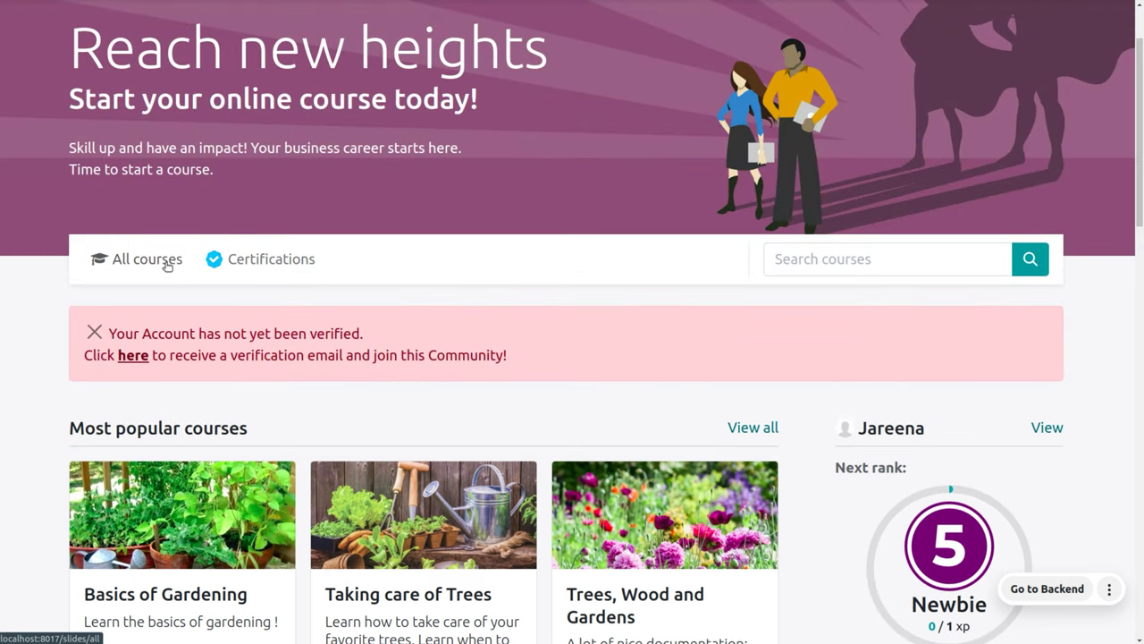
pyautogui.scroll(-2, 166, 265)
pyautogui.scroll(2, 166, 265)
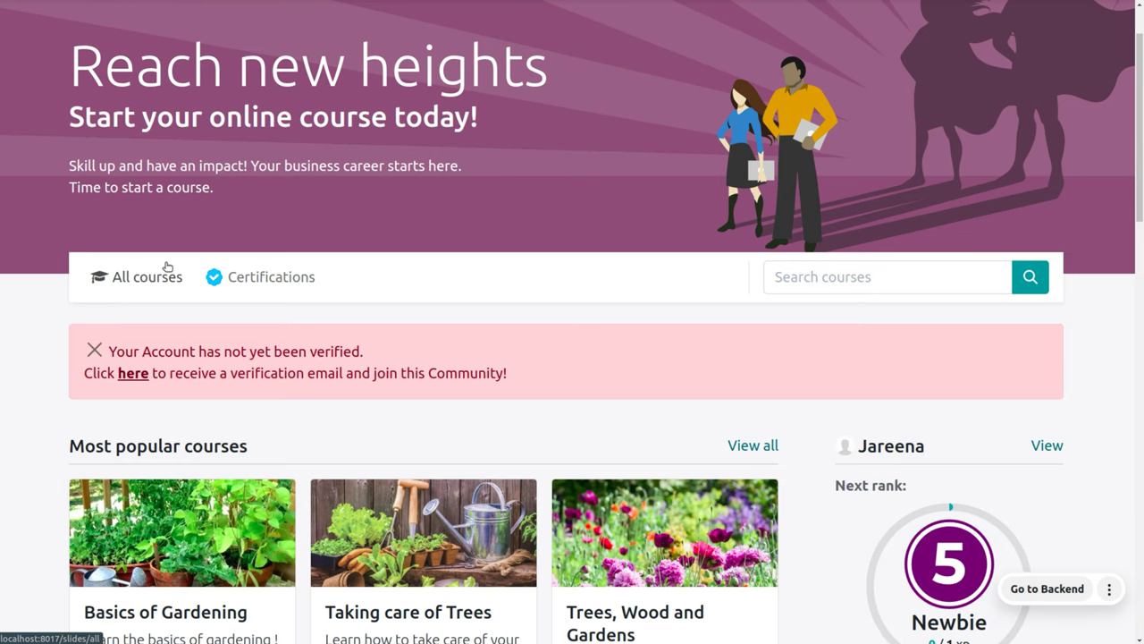
pyautogui.scroll(-3, 25, 439)
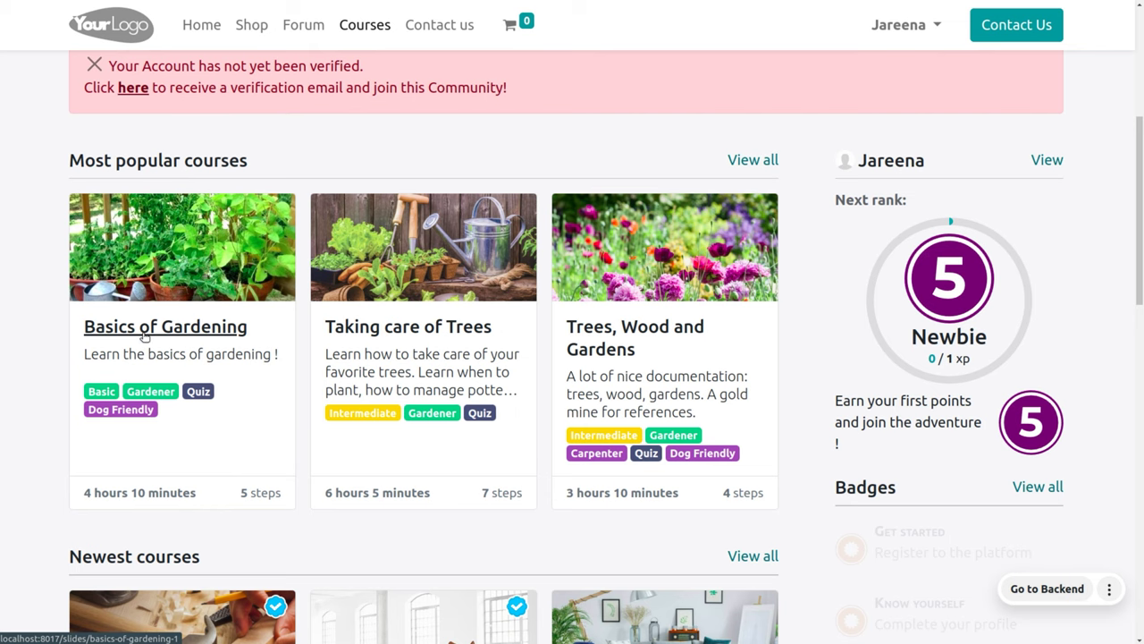
# Open Basics of Gardening, browse its 2 reviews, then switch to the course's Forum
pyautogui.click(144, 331)
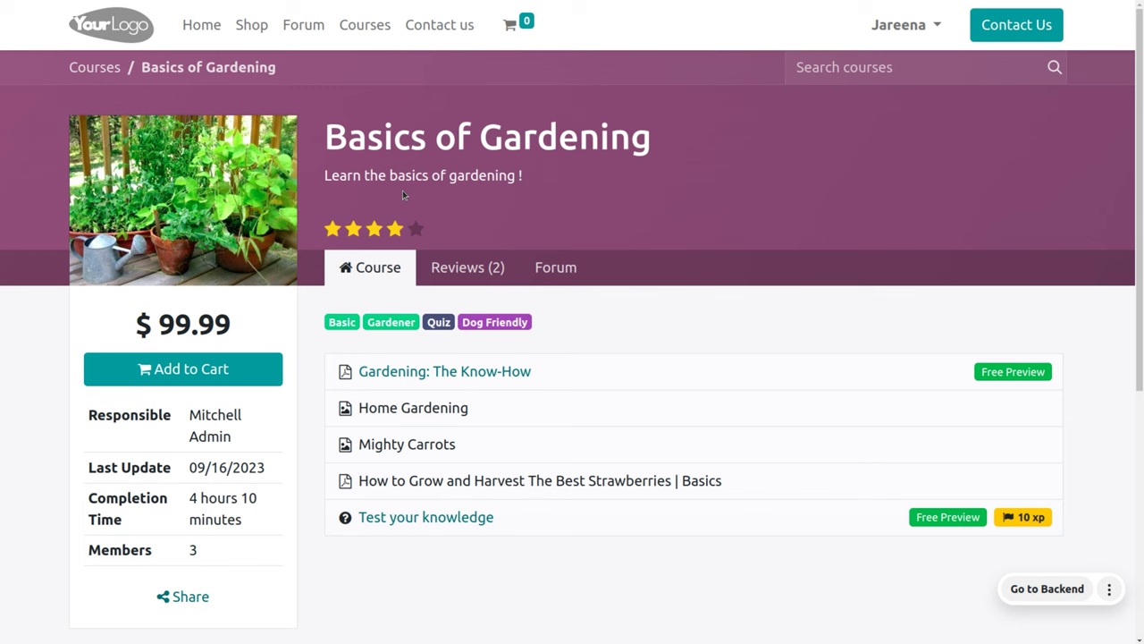
pyautogui.click(503, 263)
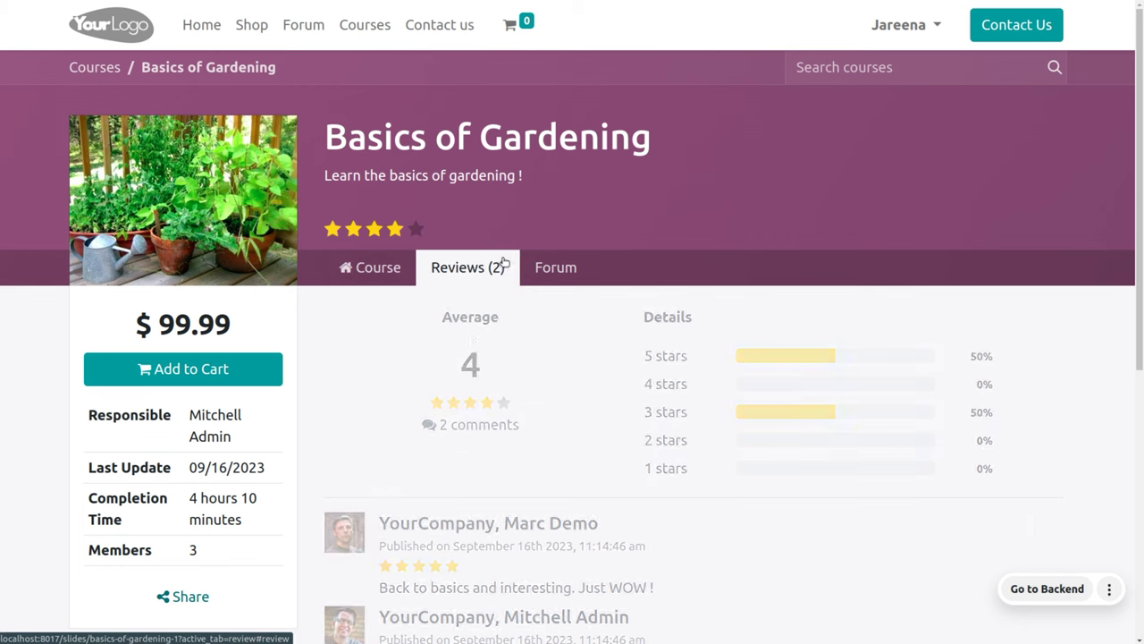
pyautogui.scroll(-5, 428, 505)
pyautogui.scroll(2, 427, 504)
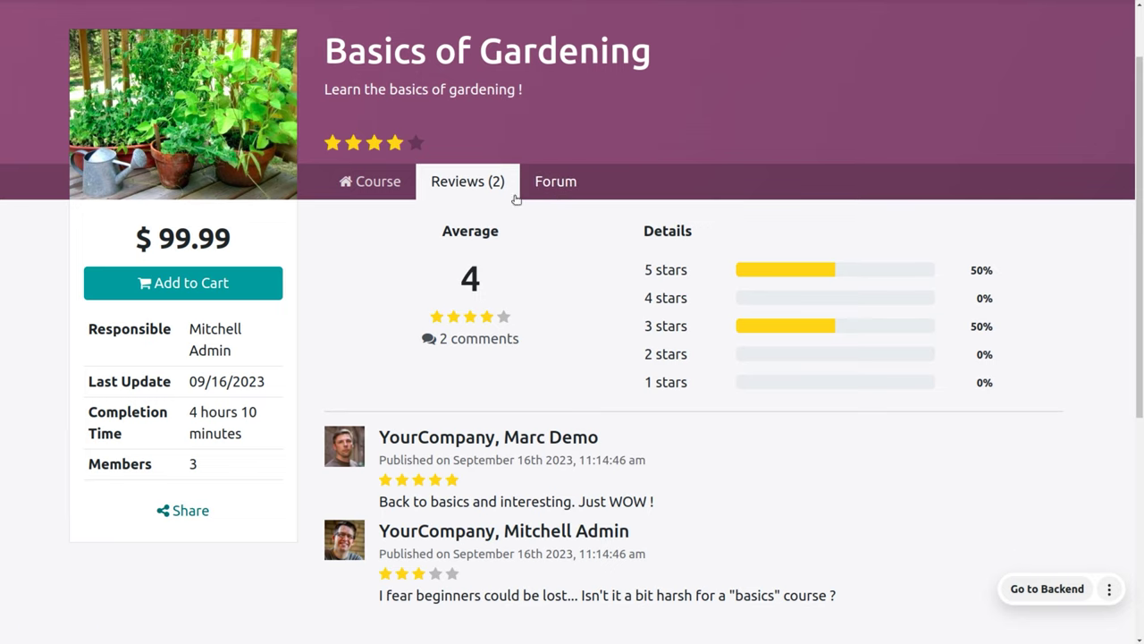
pyautogui.click(548, 188)
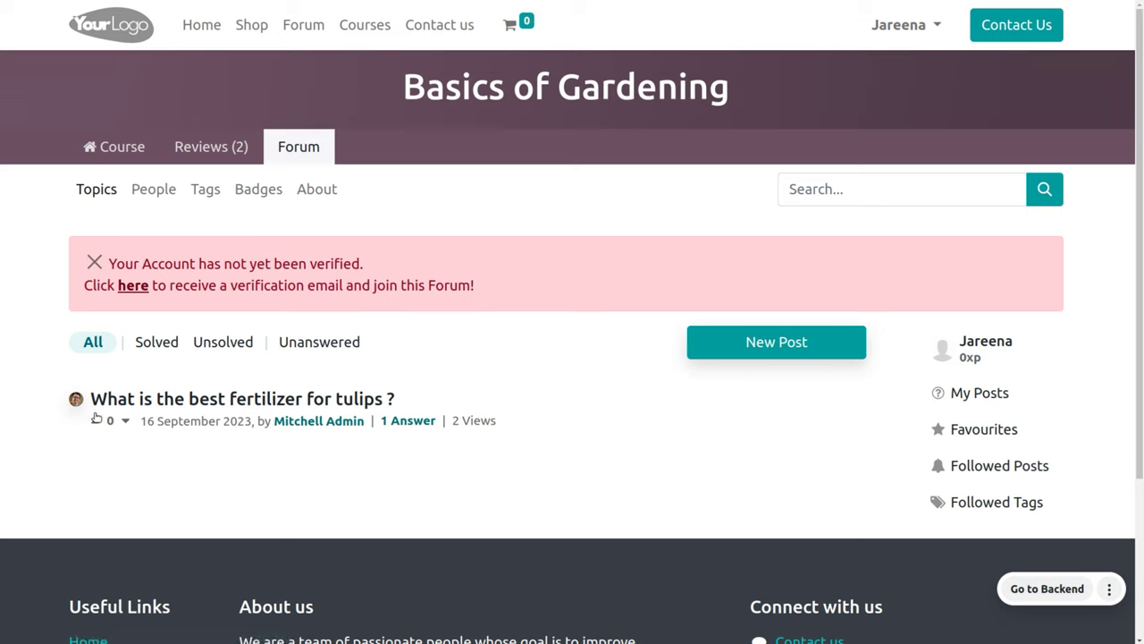
# Attempt to upvote and downvote the tulip fertilizer question, then go back to the Course tab
pyautogui.click(96, 420)
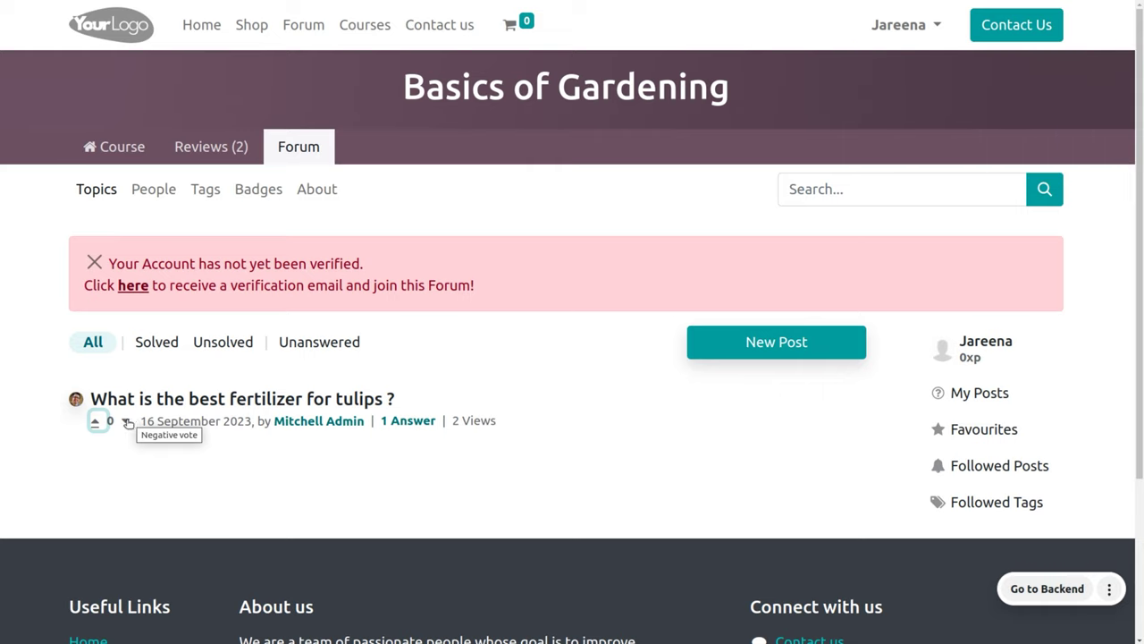
pyautogui.click(128, 421)
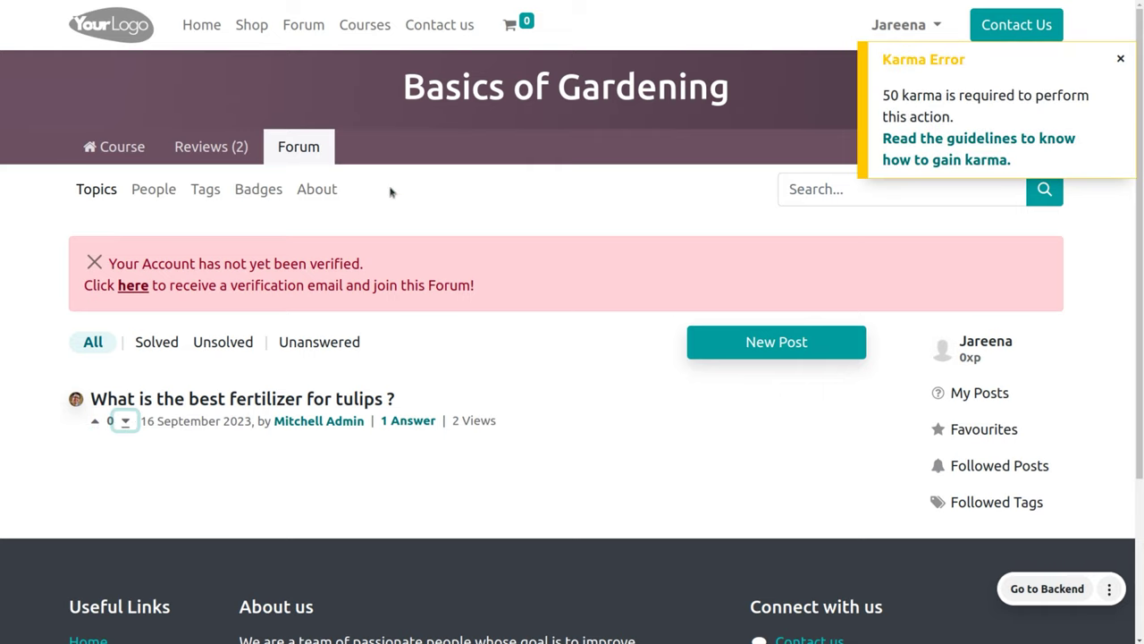
pyautogui.click(143, 146)
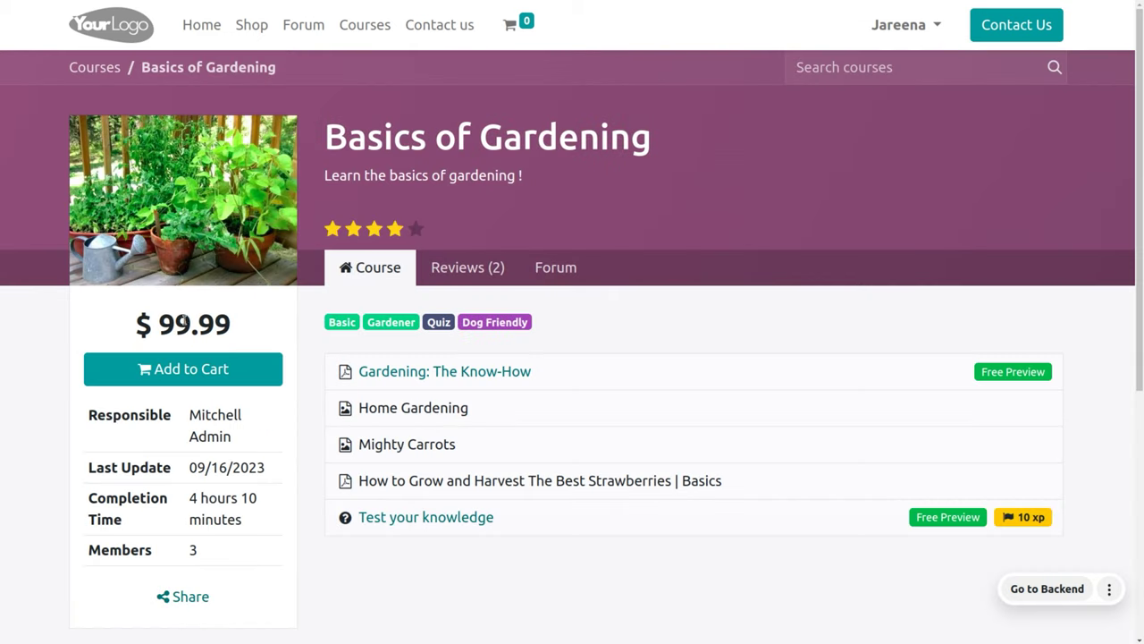
# Add the $114.99 Basics of Gardening course to the cart and proceed to checkout
pyautogui.click(157, 380)
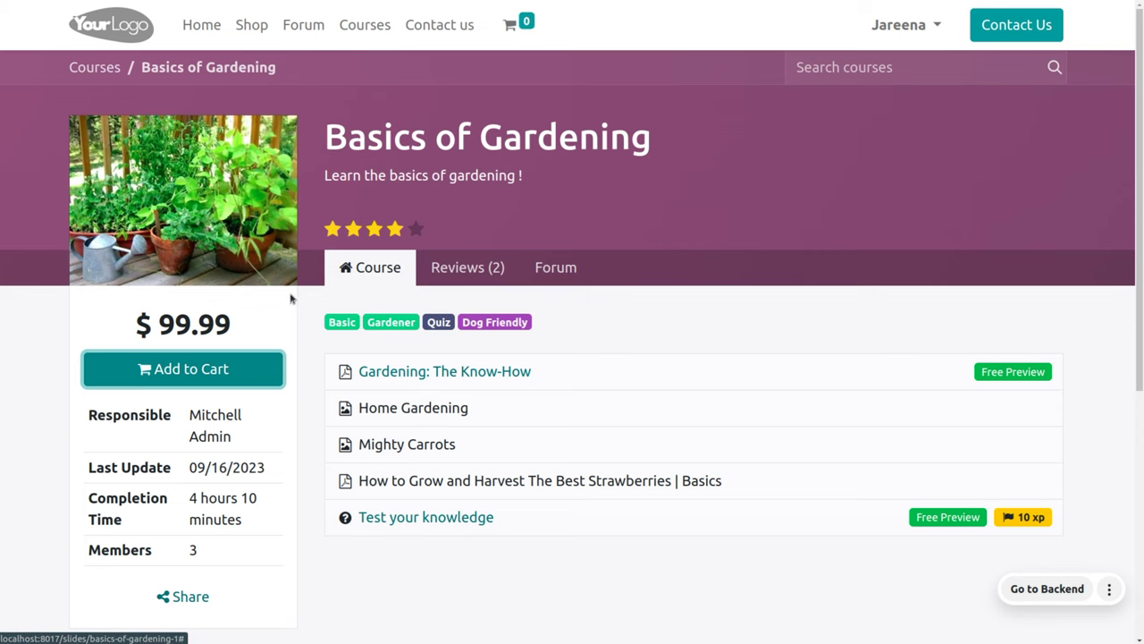
pyautogui.moveTo(508, 24)
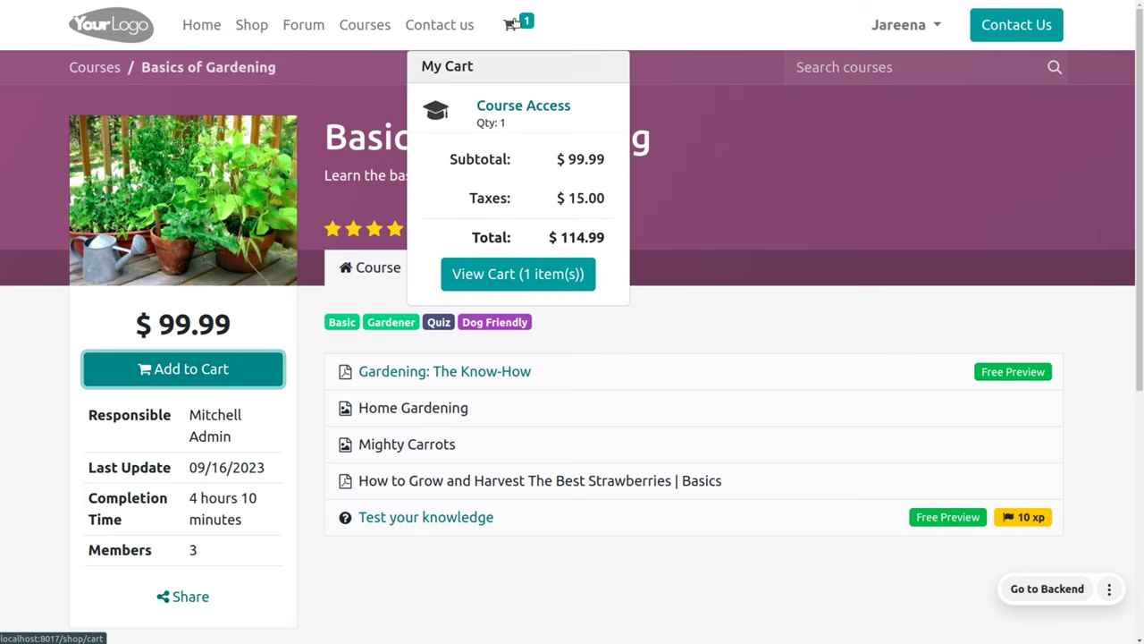
pyautogui.click(528, 274)
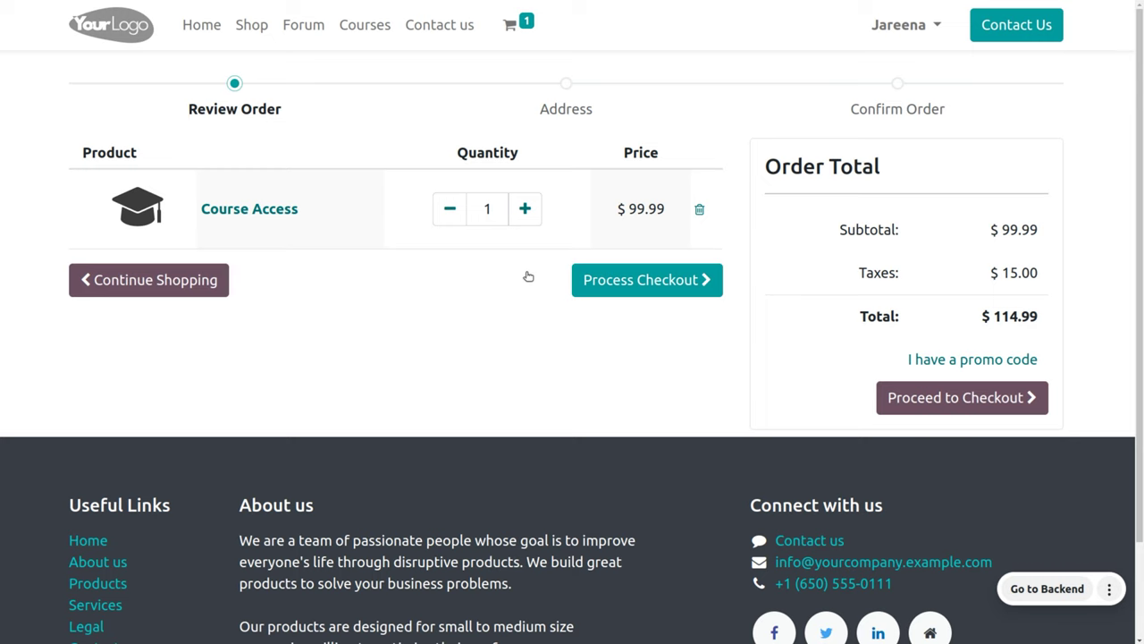
pyautogui.click(679, 273)
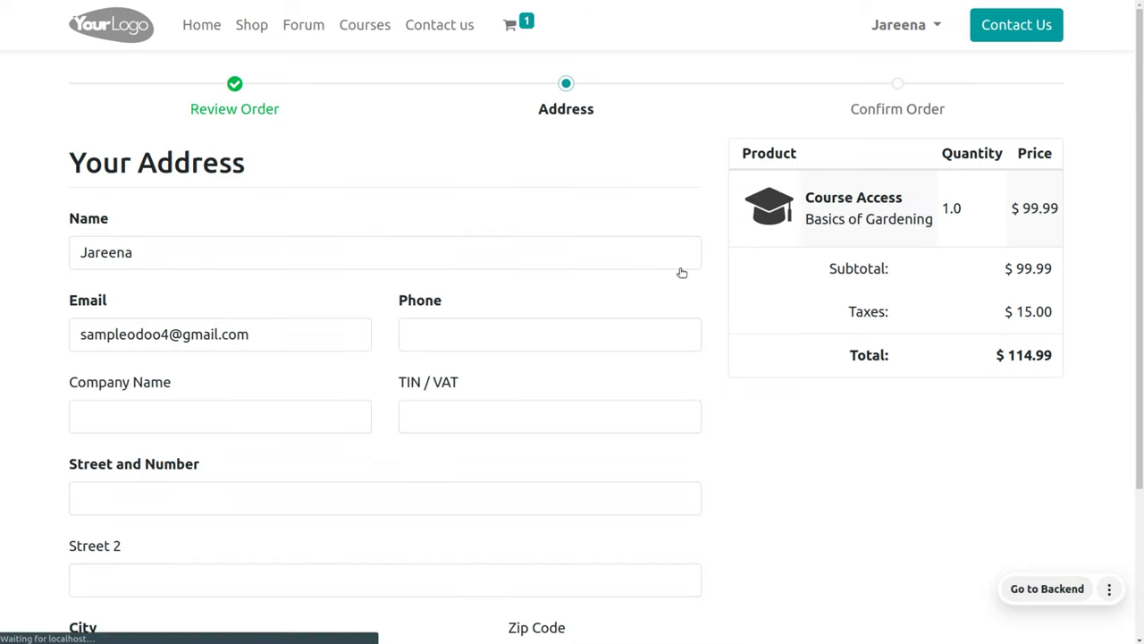
pyautogui.scroll(-2, 381, 311)
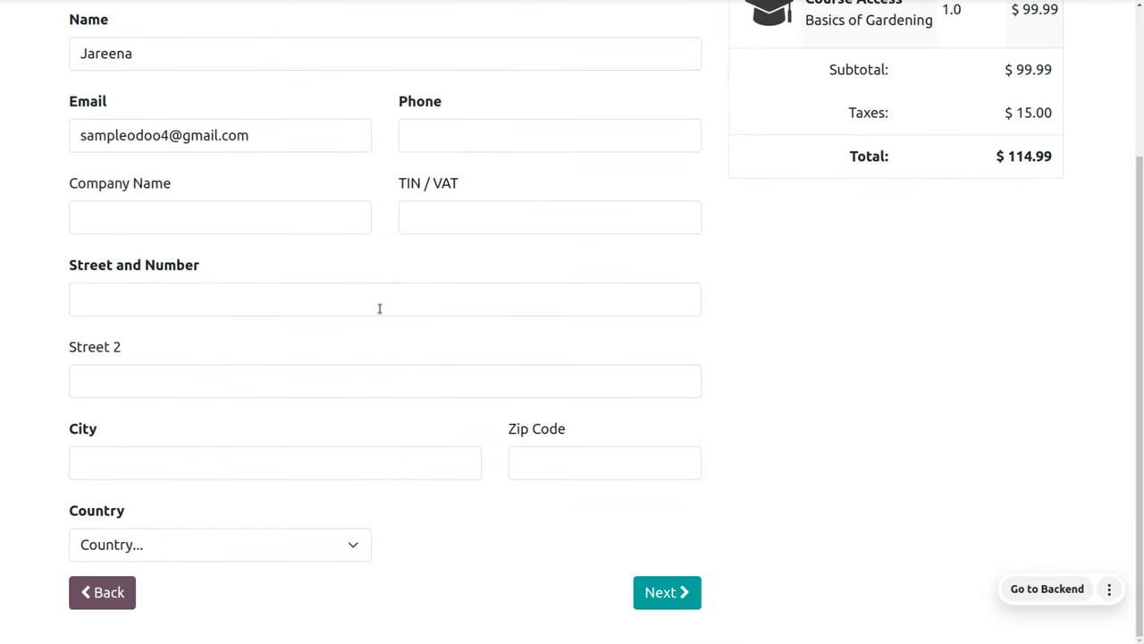
pyautogui.scroll(2, 379, 308)
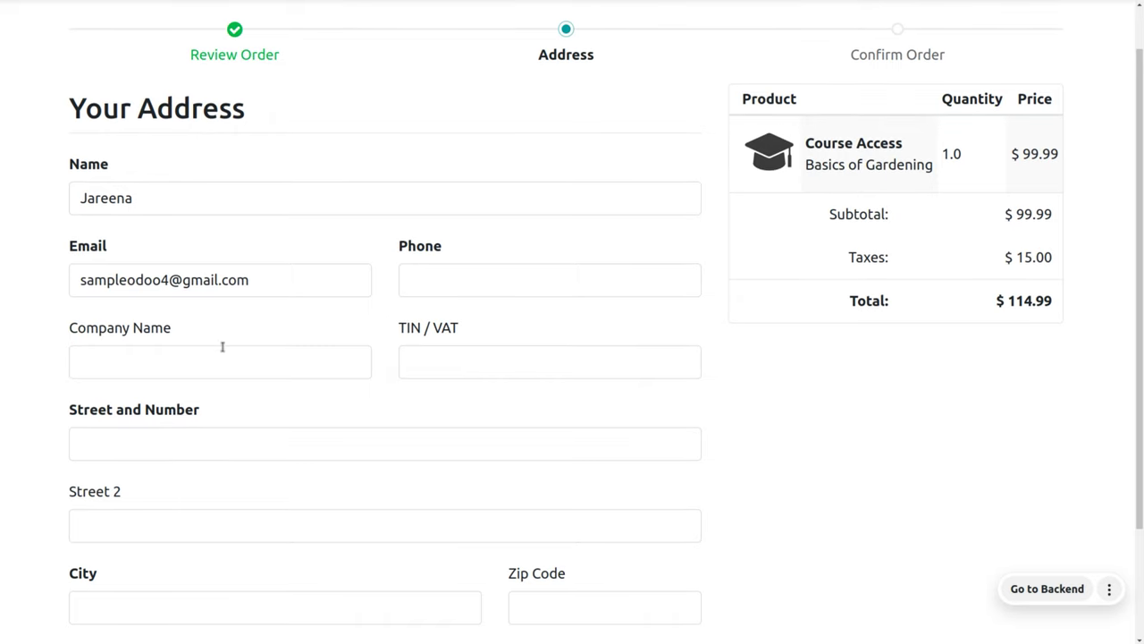
# Autofill the billing address form from a saved address entry
pyautogui.click(171, 366)
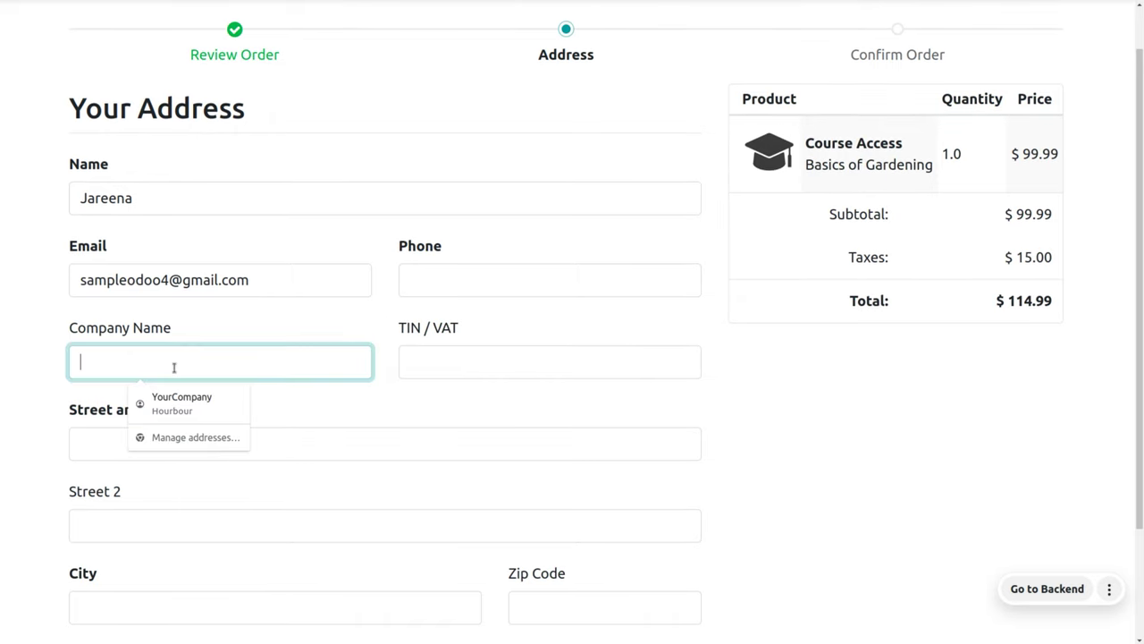
pyautogui.click(183, 404)
pyautogui.click(185, 411)
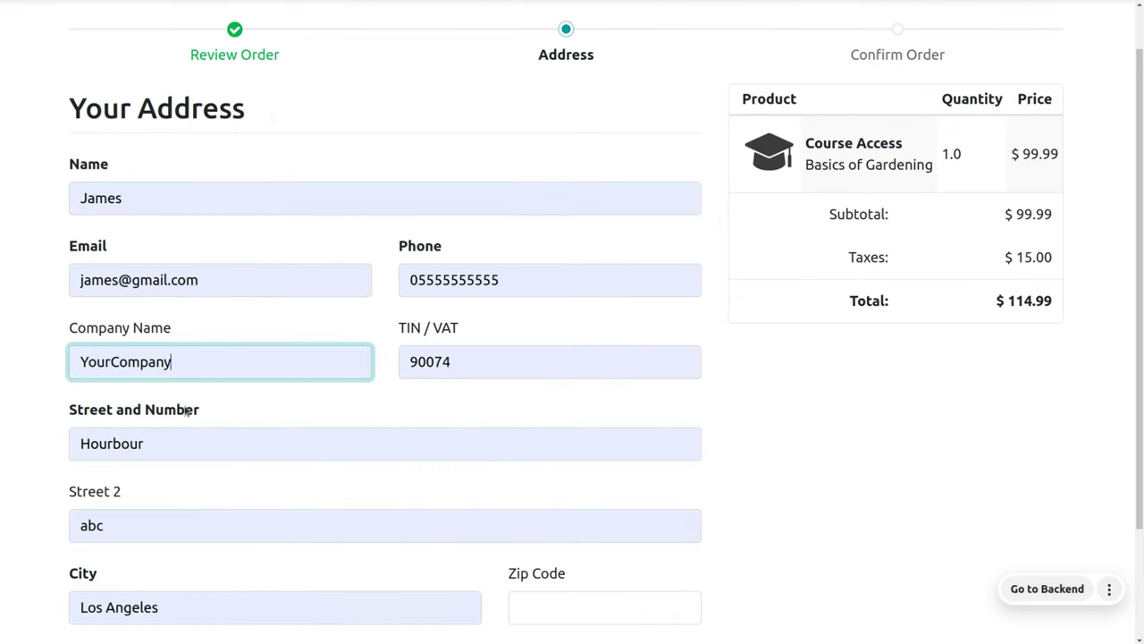
# Correct the name and email fields with the new user's details and submit the address
pyautogui.click(185, 197)
pyautogui.press('BackSpace')
pyautogui.press('BackSpace')
pyautogui.press('BackSpace')
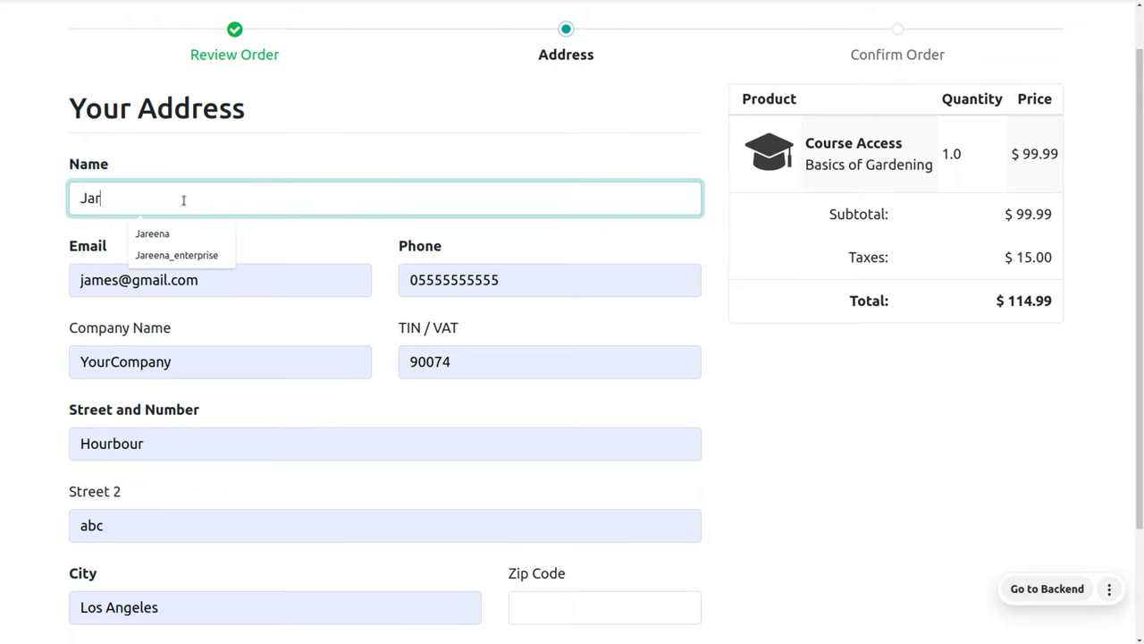
pyautogui.write('reena')
pyautogui.click(210, 280)
pyautogui.press('BackSpace')
pyautogui.press('BackSpace')
pyautogui.press('BackSpace')
pyautogui.press('BackSpace')
pyautogui.press('BackSpace')
pyautogui.press('BackSpace')
pyautogui.press('BackSpace')
pyautogui.press('BackSpace')
pyautogui.press('BackSpace')
pyautogui.press('BackSpace')
pyautogui.press('BackSpace')
pyautogui.press('BackSpace')
pyautogui.press('BackSpace')
pyautogui.press('BackSpace')
pyautogui.press('BackSpace')
pyautogui.scroll(-2, 469, 466)
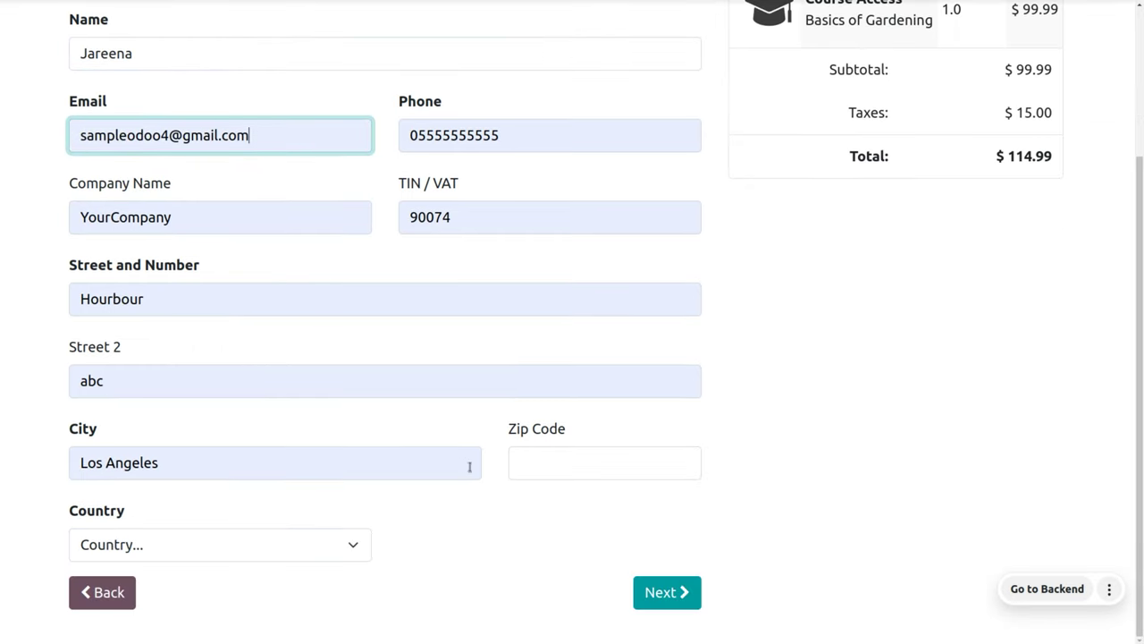
pyautogui.click(539, 461)
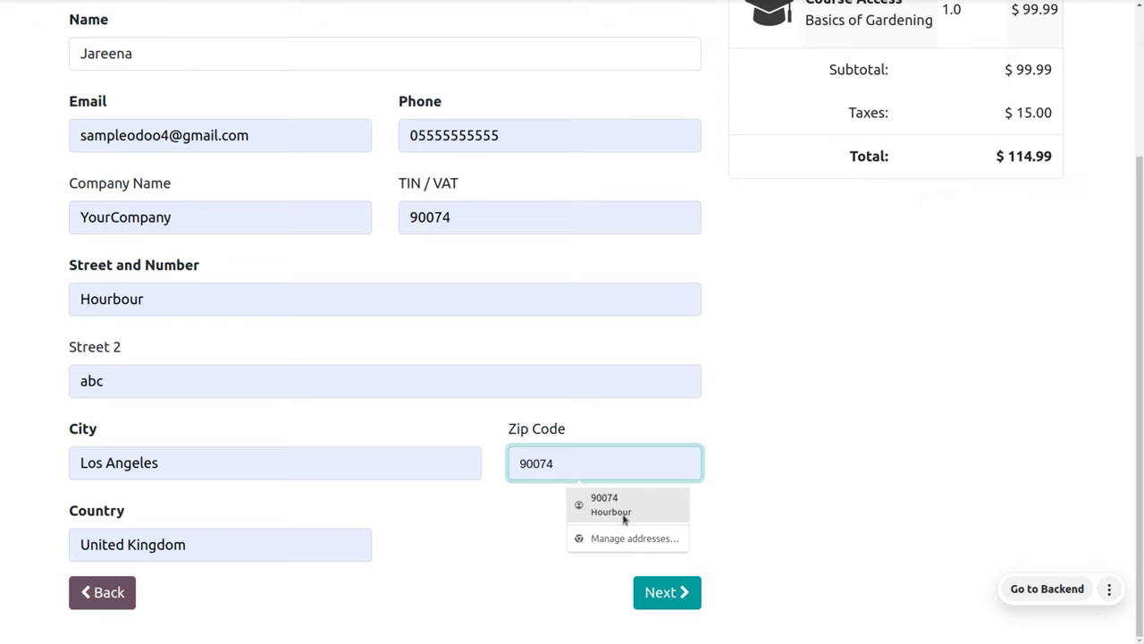
pyautogui.click(455, 624)
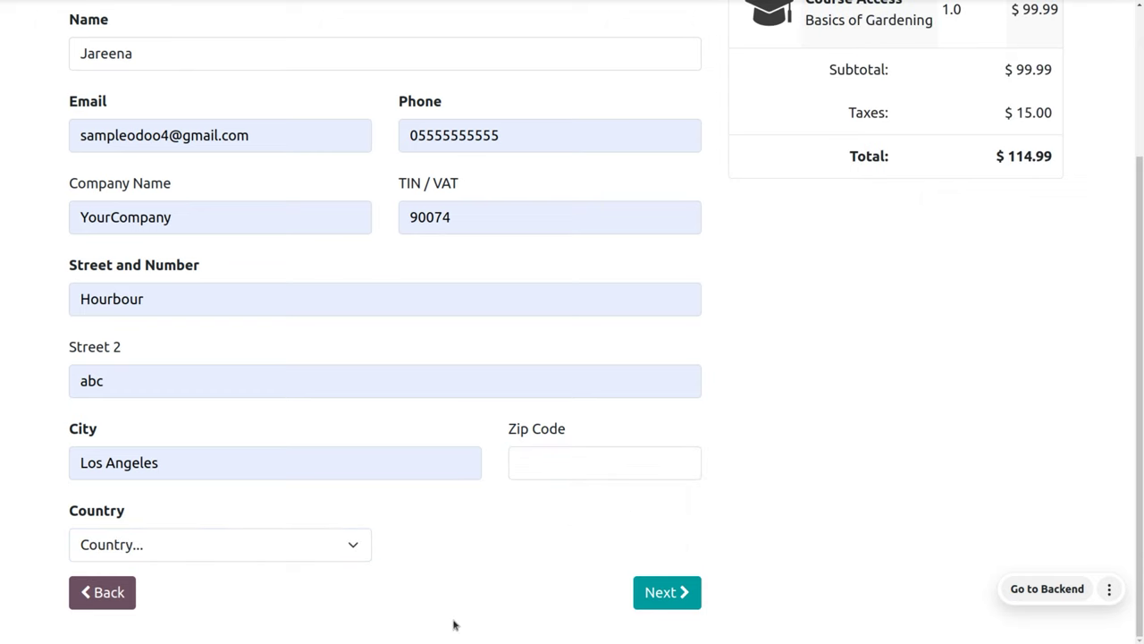
pyautogui.click(684, 594)
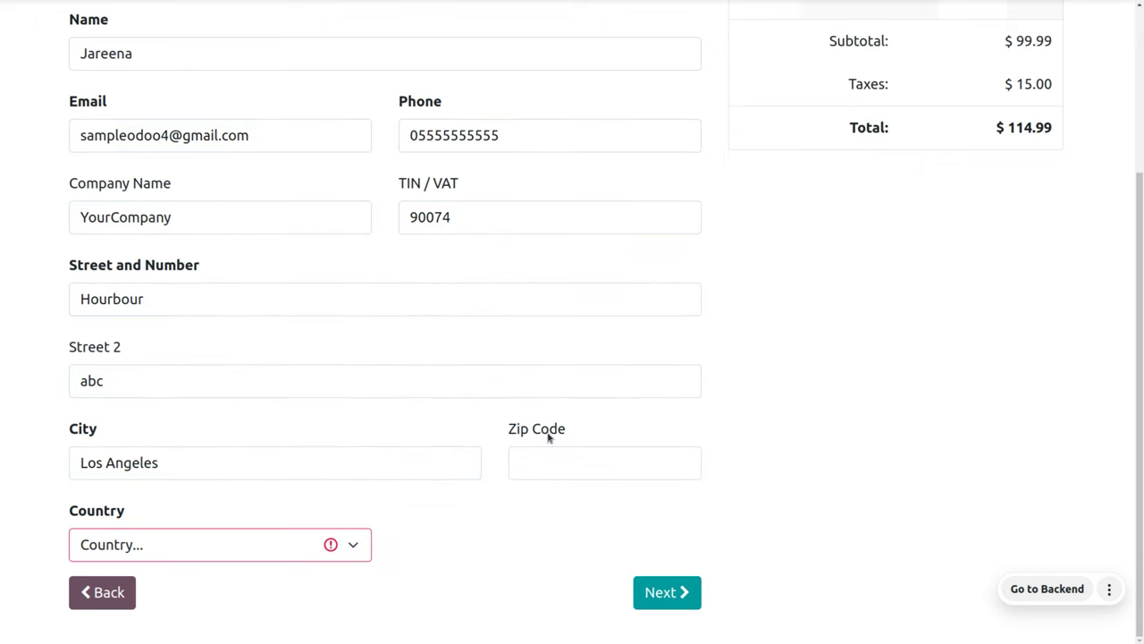
# Set the billing country to United Kingdom
pyautogui.click(272, 545)
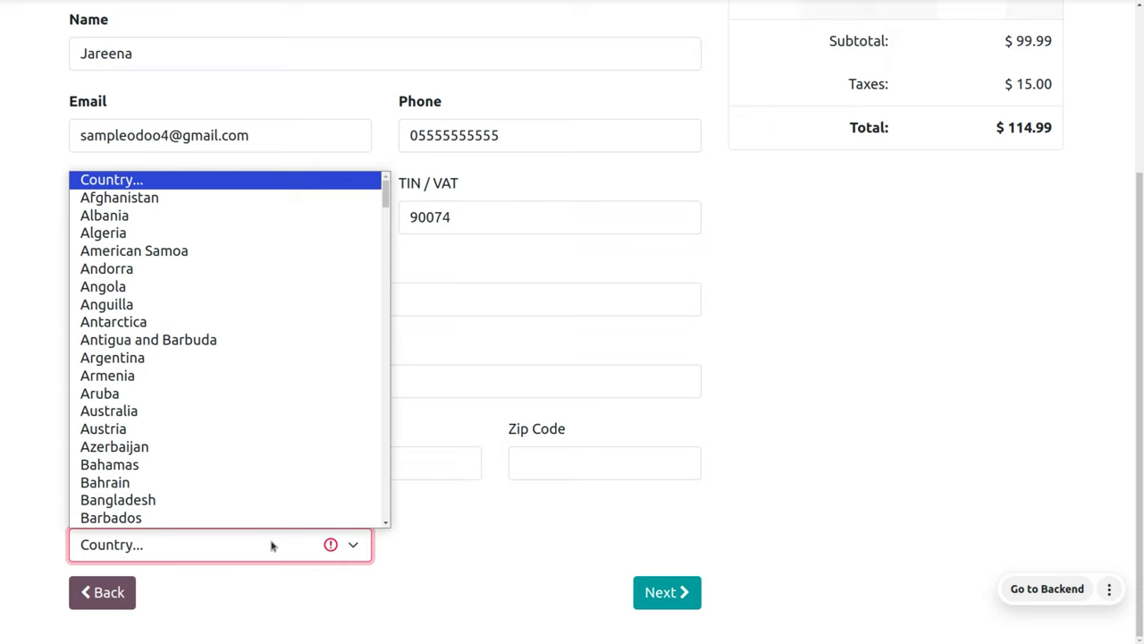
pyautogui.write('un')
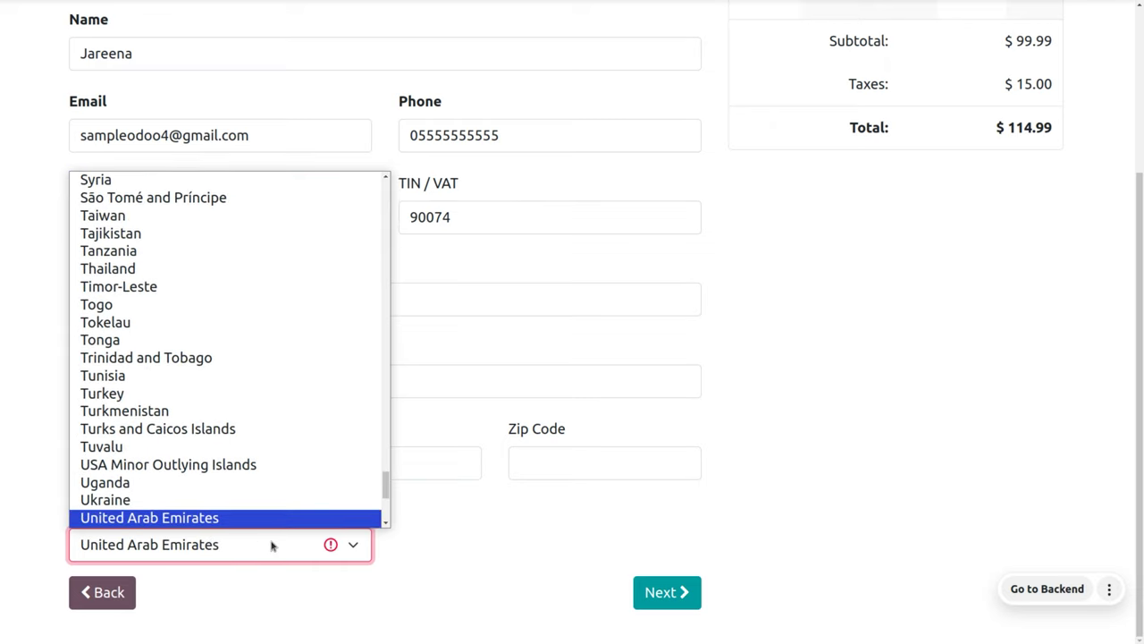
pyautogui.press('Down')
pyautogui.press('Return')
pyautogui.click(664, 465)
# Enter zip code 56656, submit the address and pay for the Basics of Gardening order
pyautogui.write('56656')
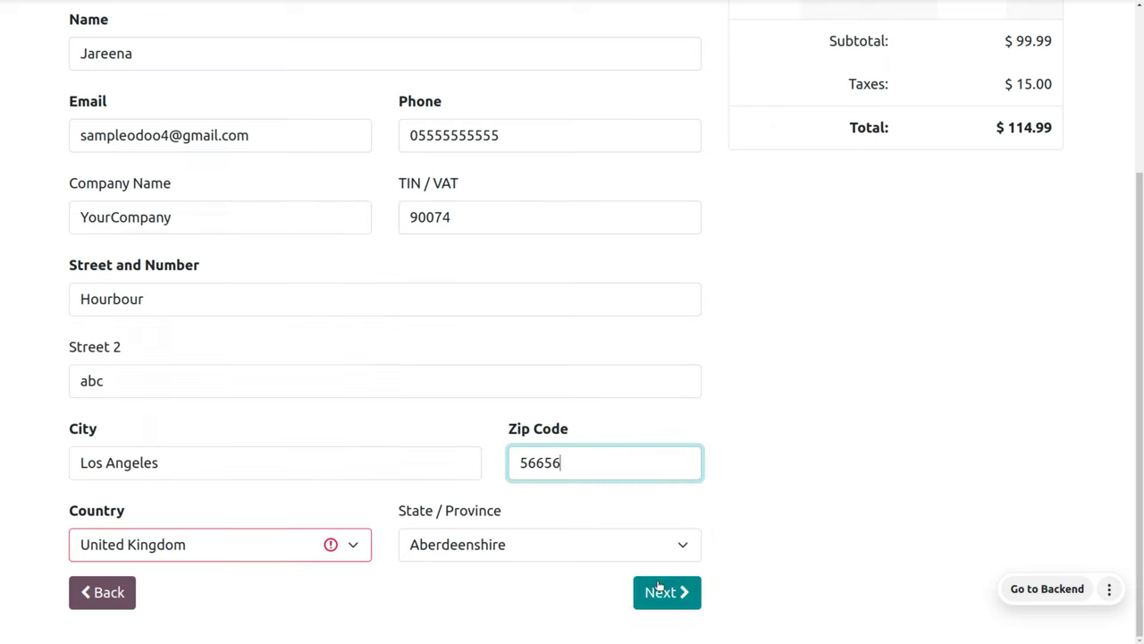
pyautogui.click(659, 590)
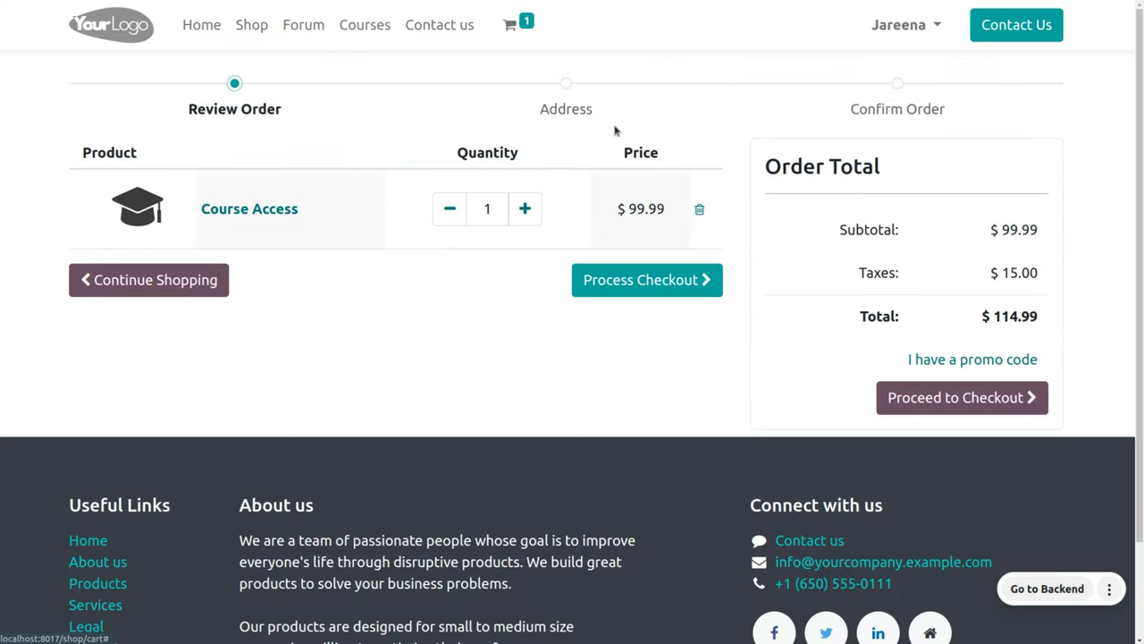
pyautogui.click(629, 281)
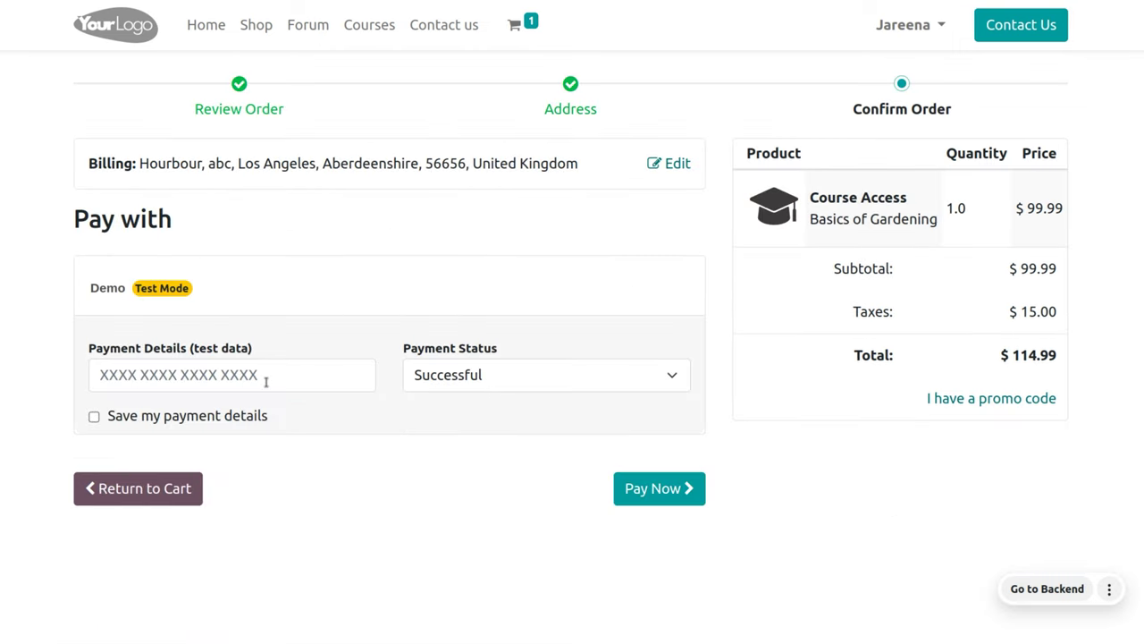
pyautogui.click(673, 488)
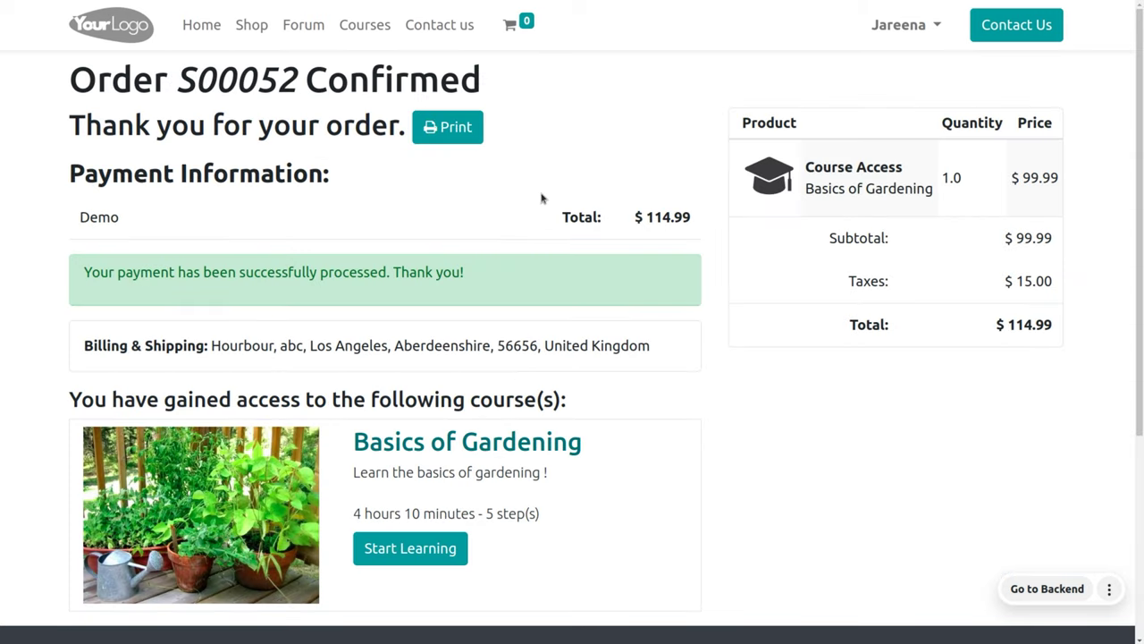
pyautogui.scroll(-3, 545, 491)
pyautogui.scroll(2, 547, 492)
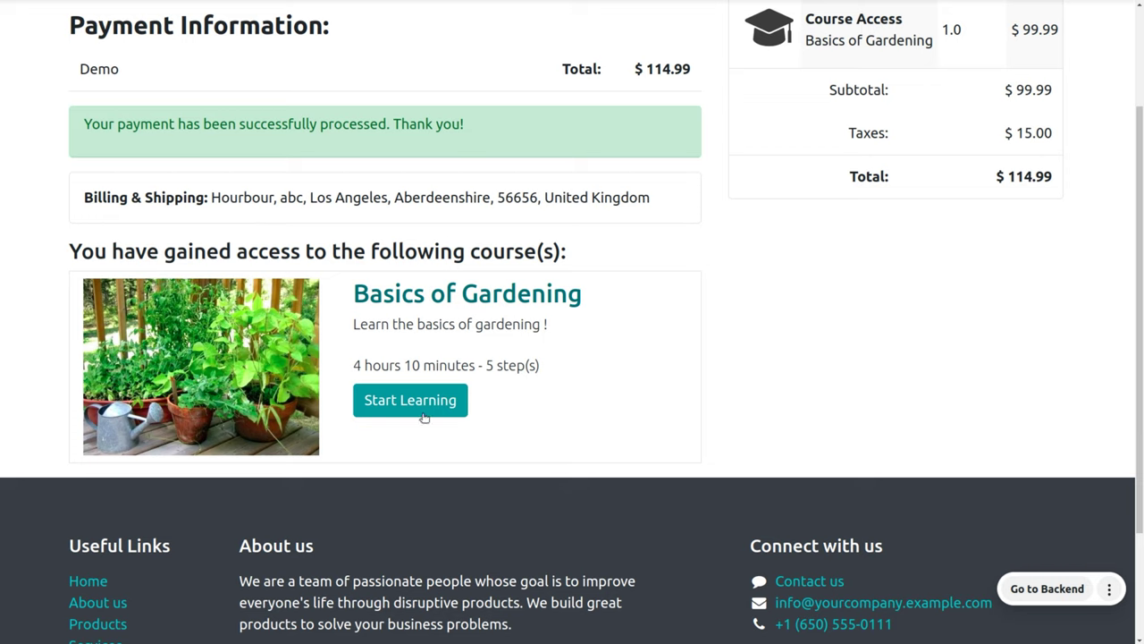
# Start the course and finish Gardening: The Know-How, Home Gardening, Mighty Carrots and the strawberries lesson
pyautogui.click(382, 402)
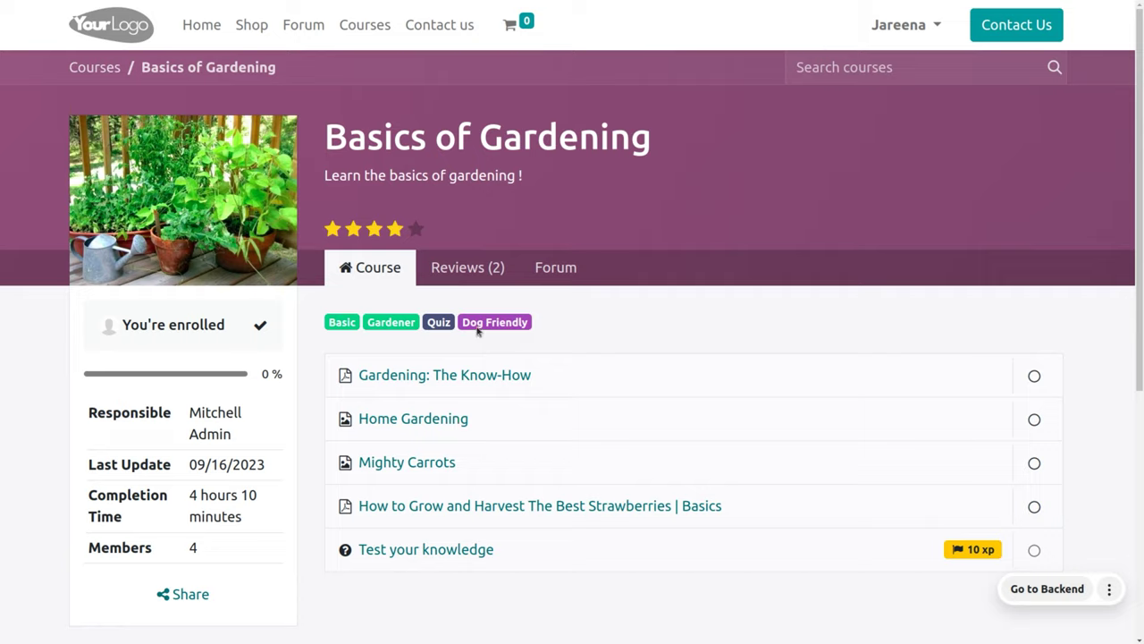
pyautogui.click(392, 382)
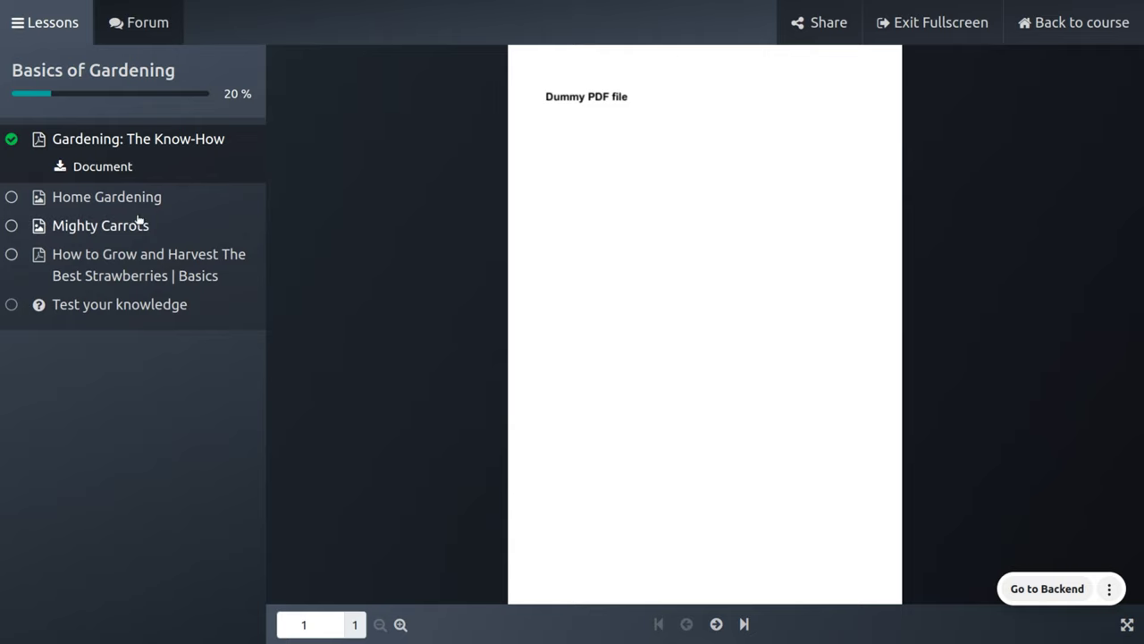
pyautogui.click(11, 198)
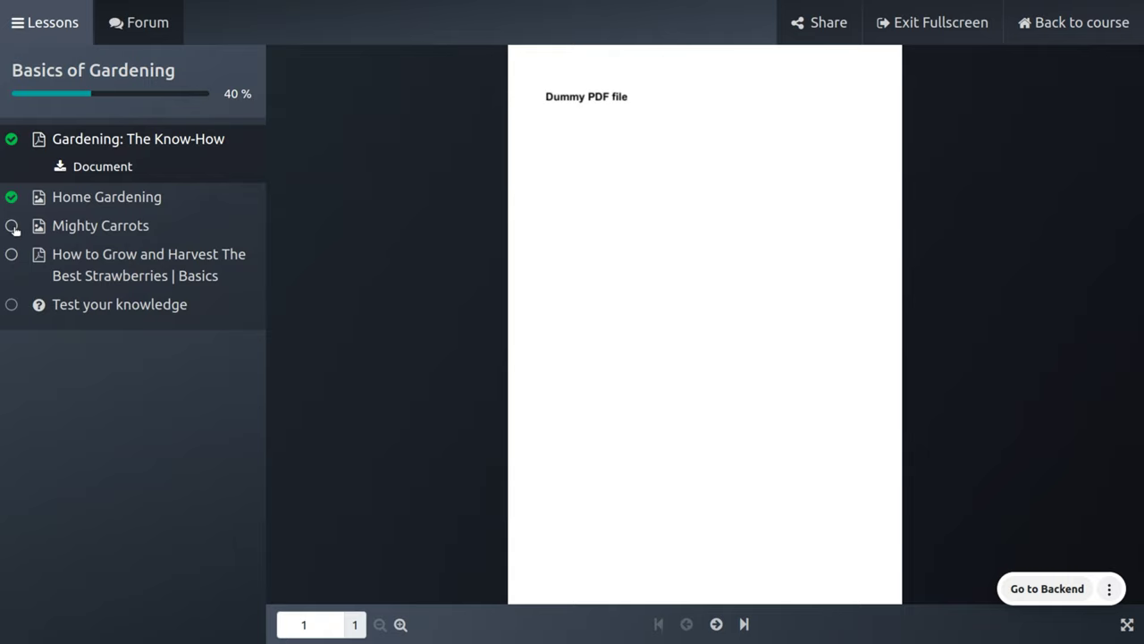
pyautogui.click(12, 226)
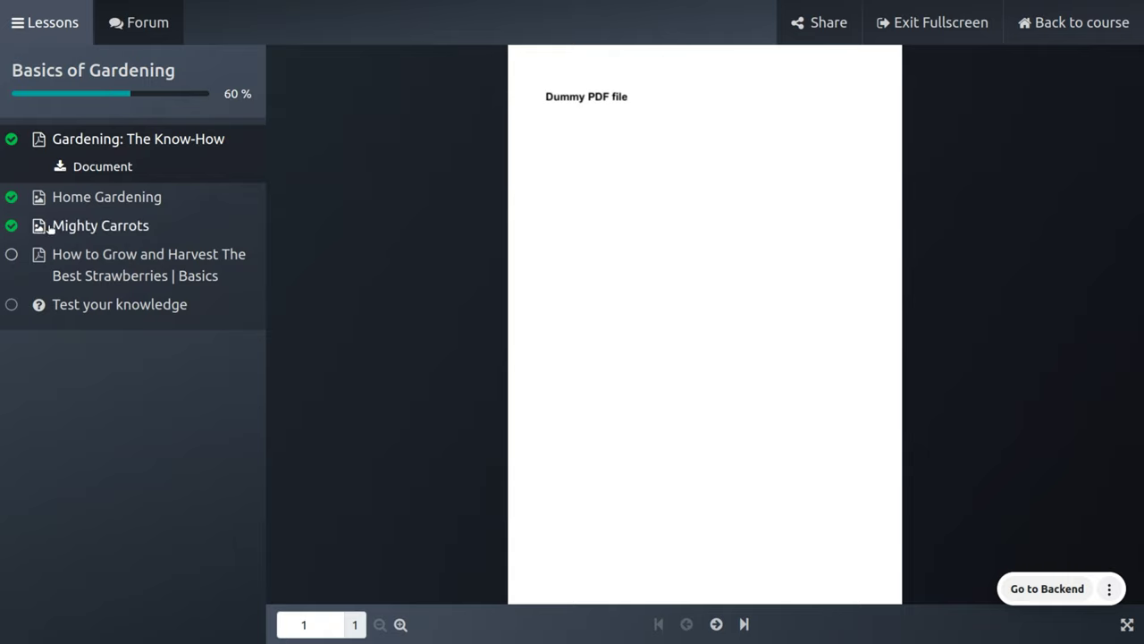
pyautogui.click(12, 256)
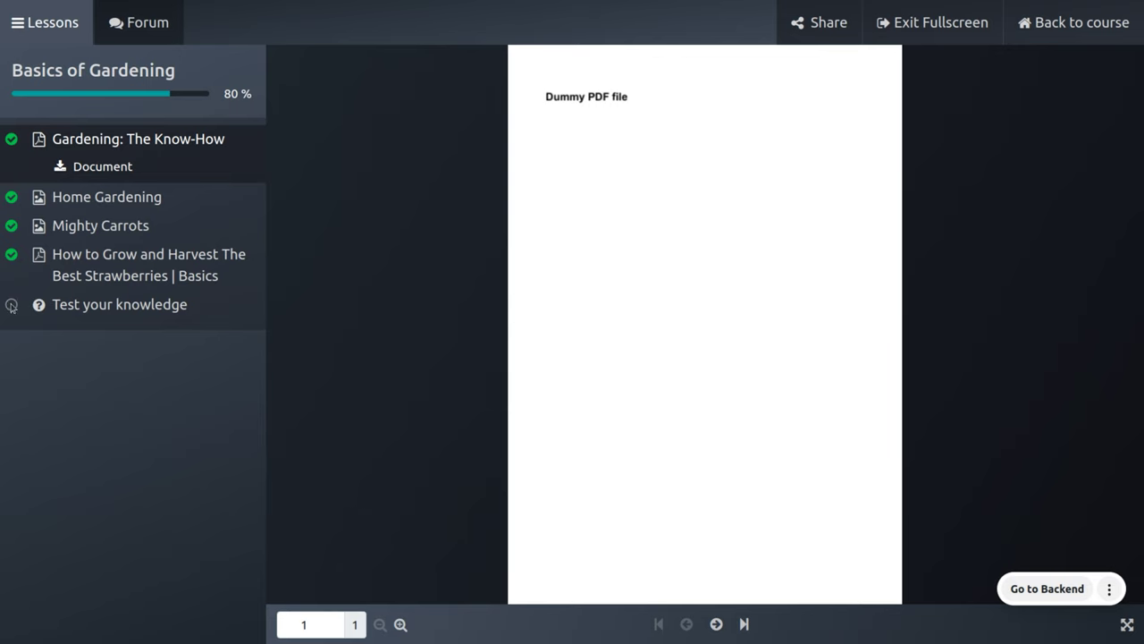
pyautogui.click(97, 306)
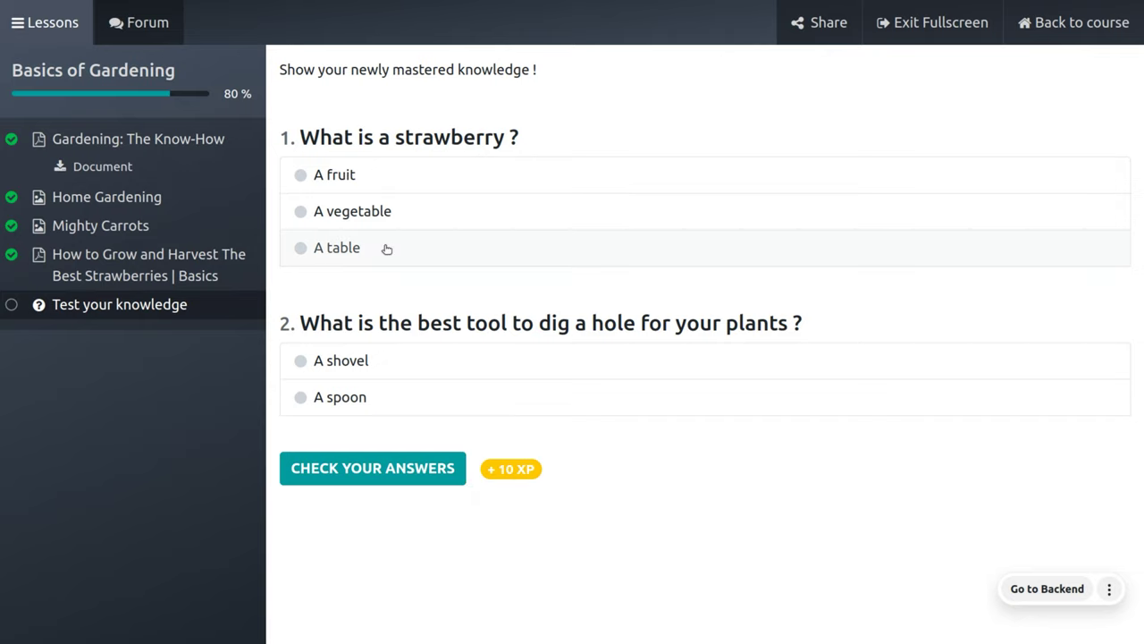
# Answer the quiz with 'A fruit' and 'A shovel' and submit it, earning 10 XP
pyautogui.click(332, 177)
pyautogui.click(324, 363)
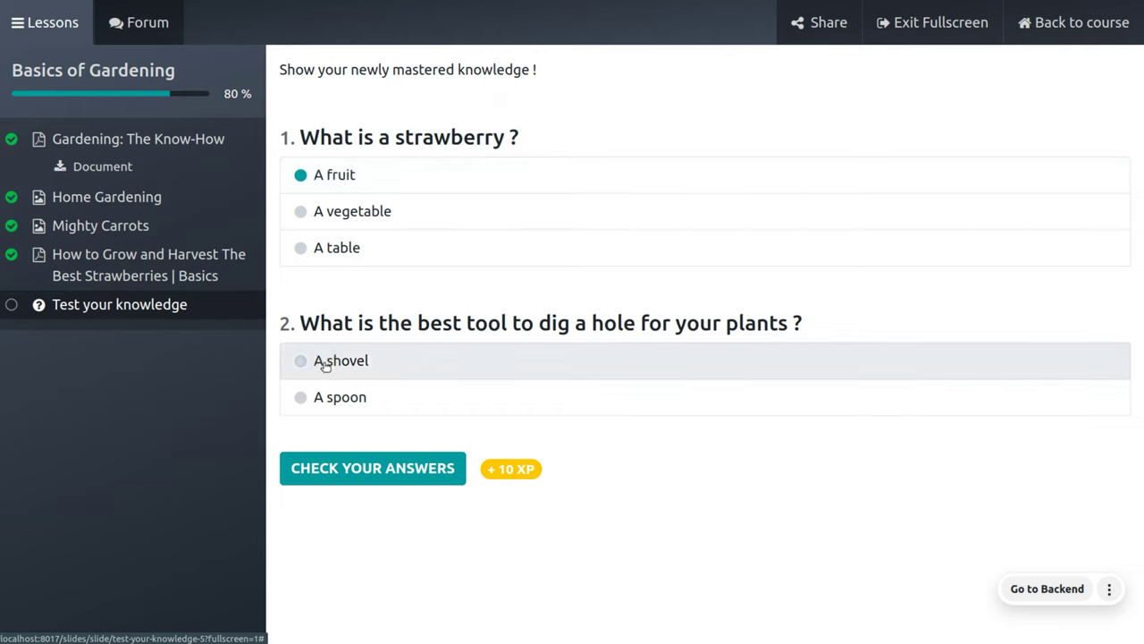
pyautogui.click(392, 479)
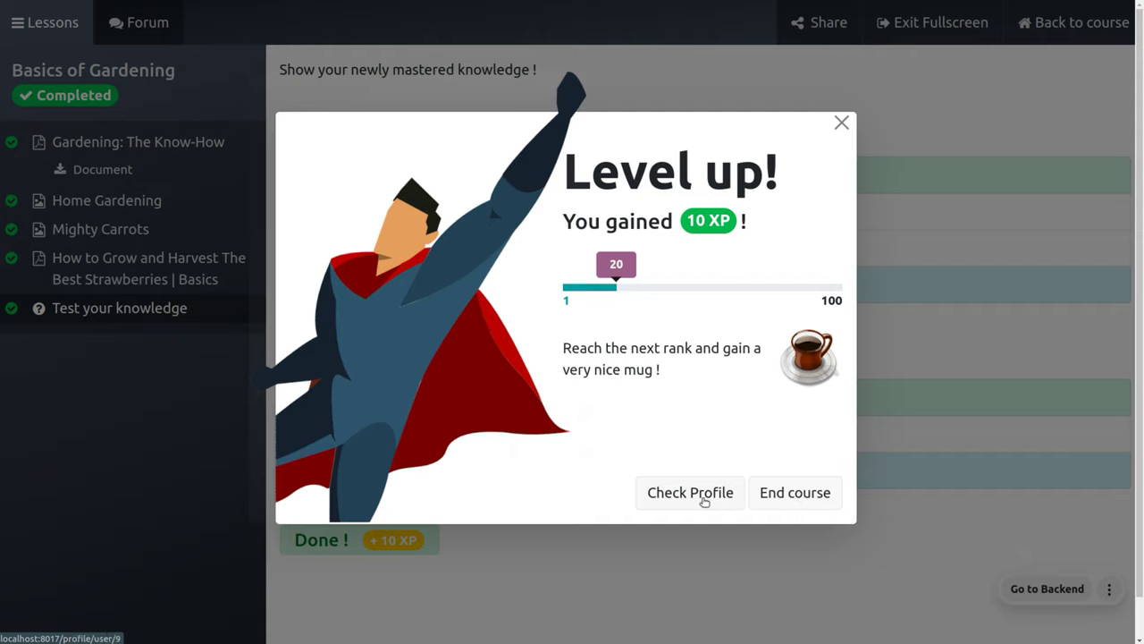
# View the learner's profile showing Basics of Gardening at 100% and 20 / 100 xp
pyautogui.click(703, 503)
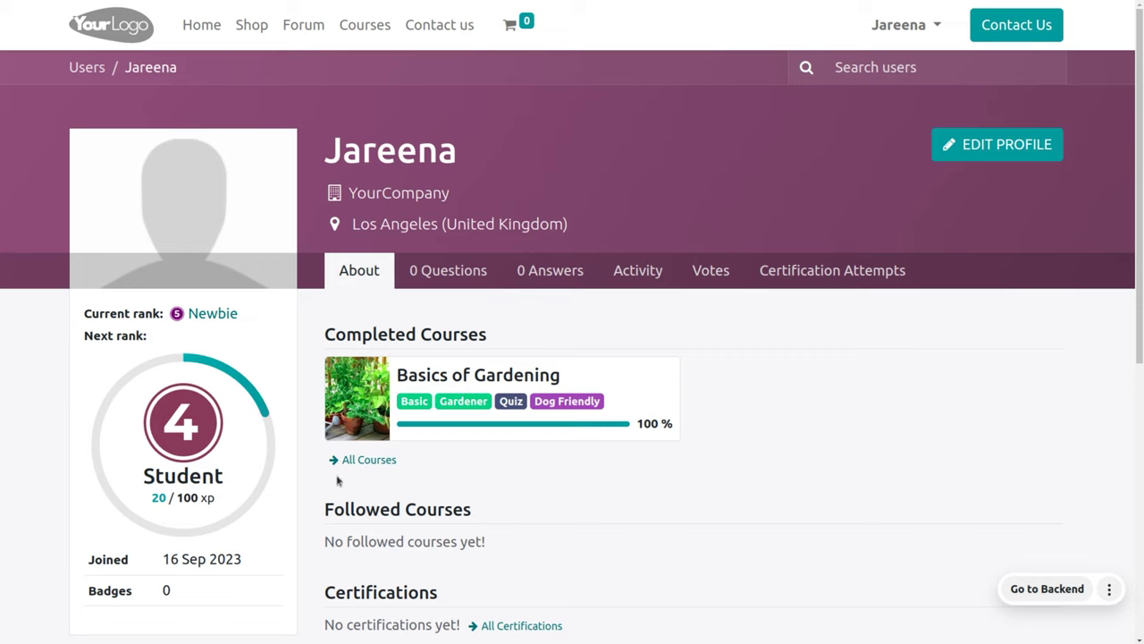
pyautogui.scroll(-3, 194, 603)
pyautogui.scroll(3, 194, 604)
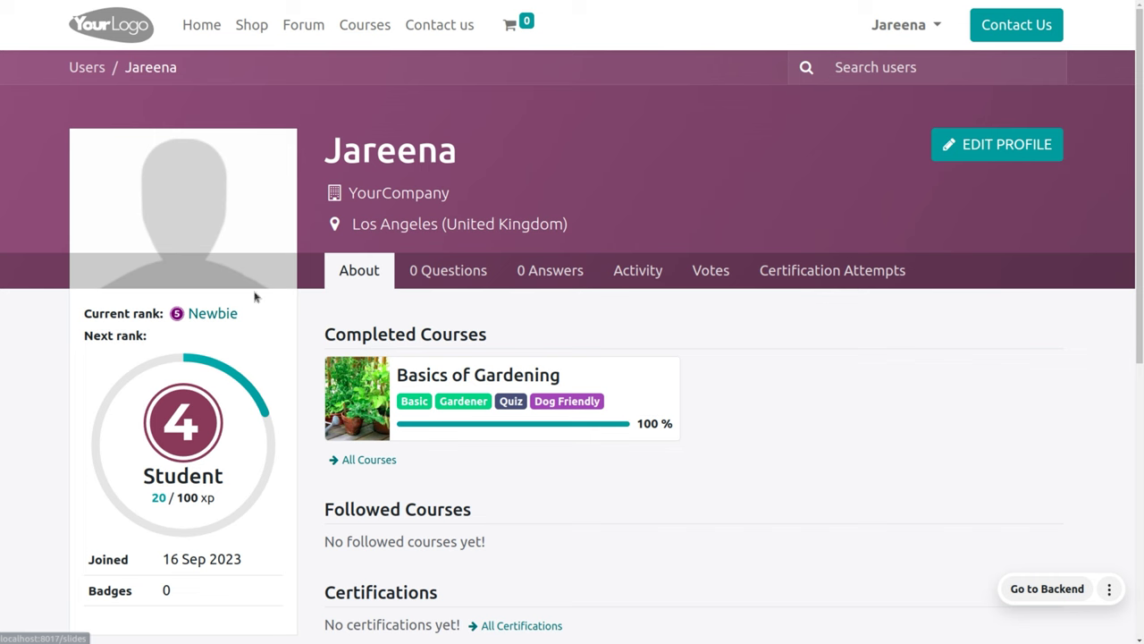
# Return to the Basics of Gardening course page from My courses in the Courses overview
pyautogui.click(354, 29)
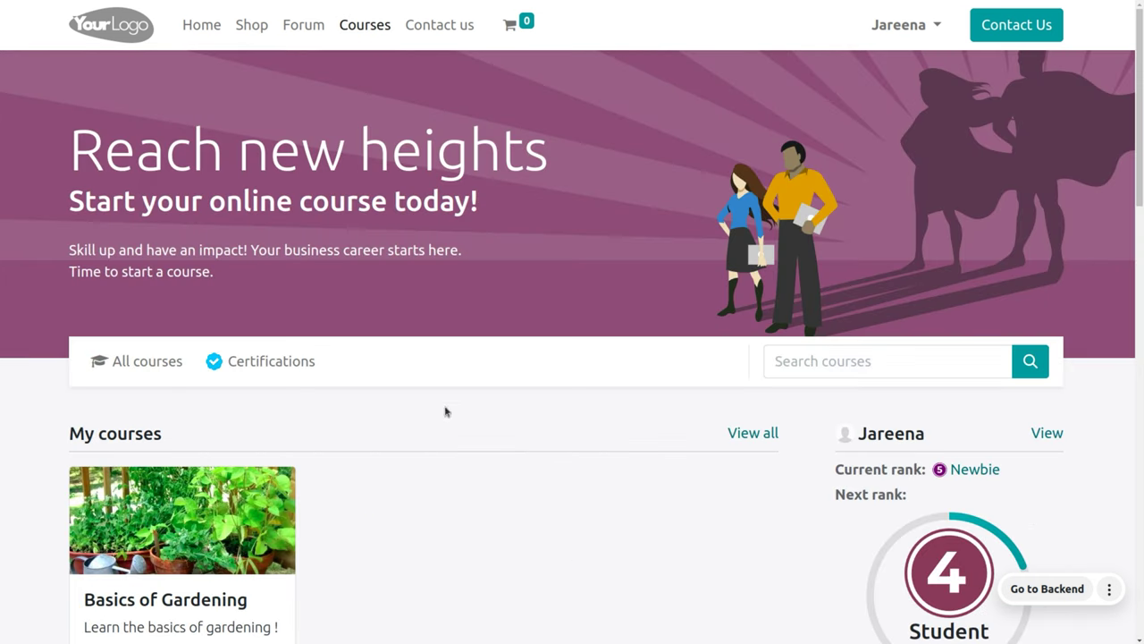
pyautogui.scroll(-4, 571, 436)
pyautogui.scroll(1, 570, 436)
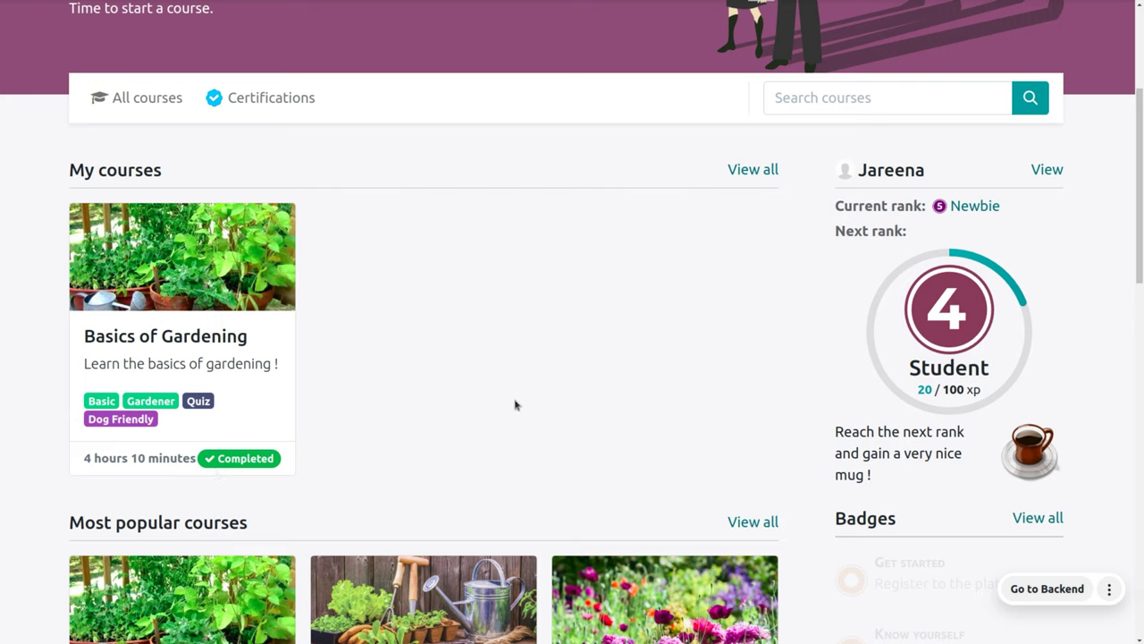
pyautogui.click(155, 345)
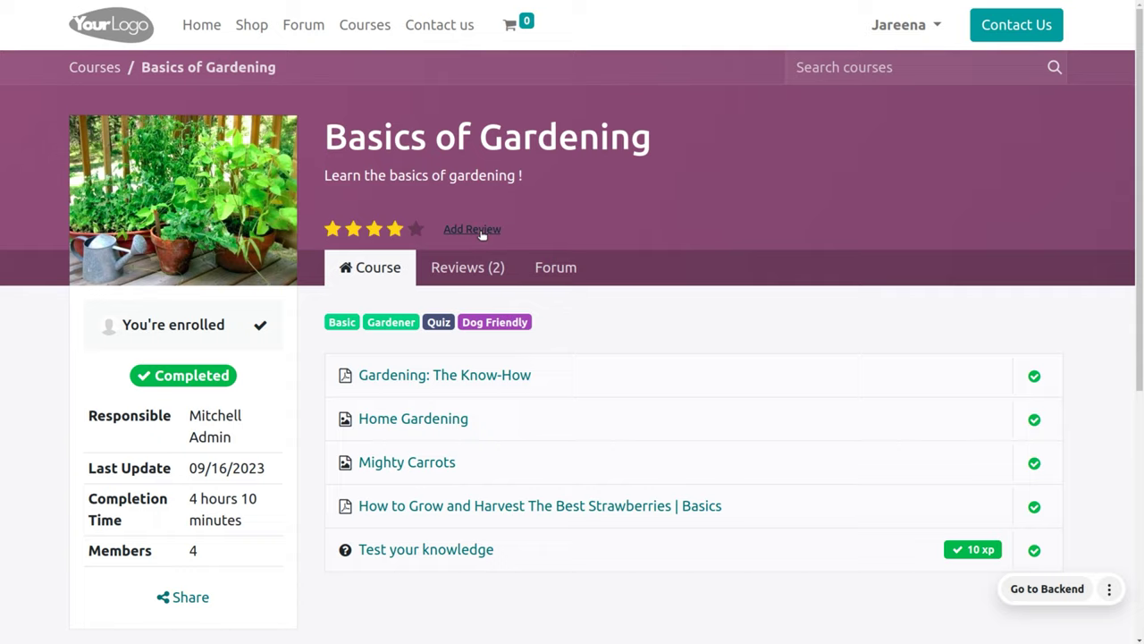
# Post a five-star review of the course with the message 'loved it'
pyautogui.click(482, 231)
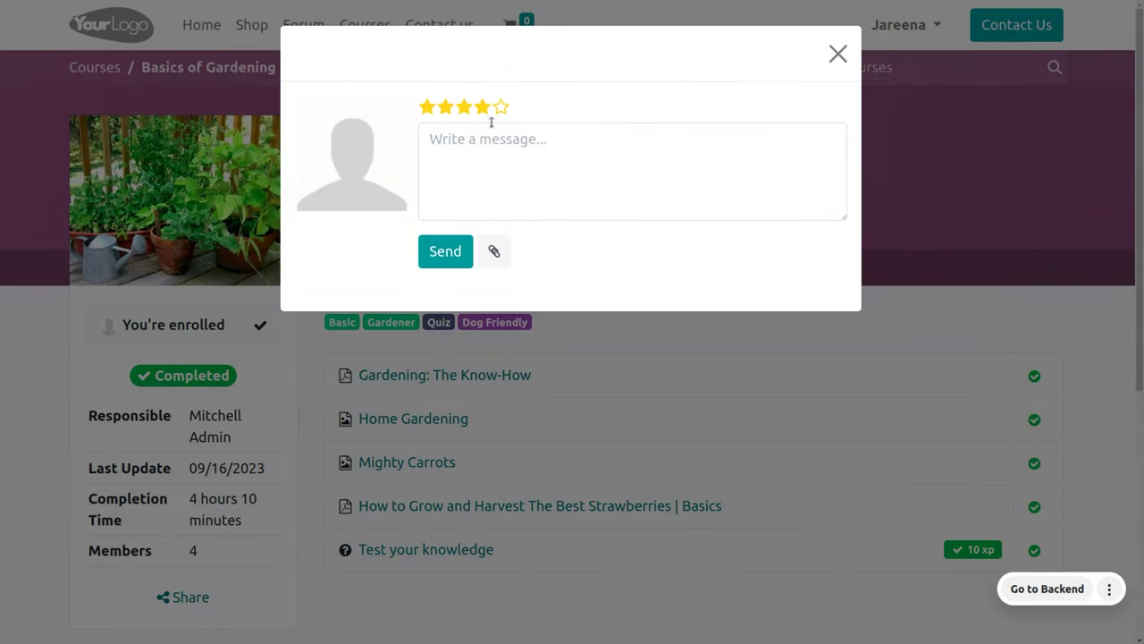
pyautogui.click(502, 108)
pyautogui.click(501, 152)
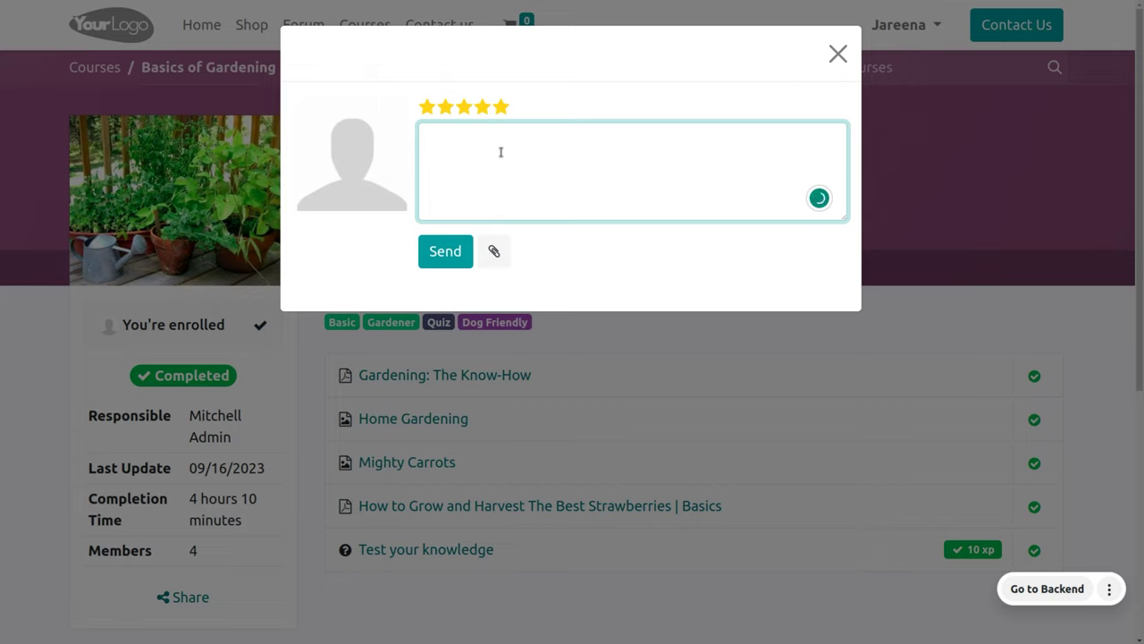
pyautogui.write('loved it')
pyautogui.click(427, 259)
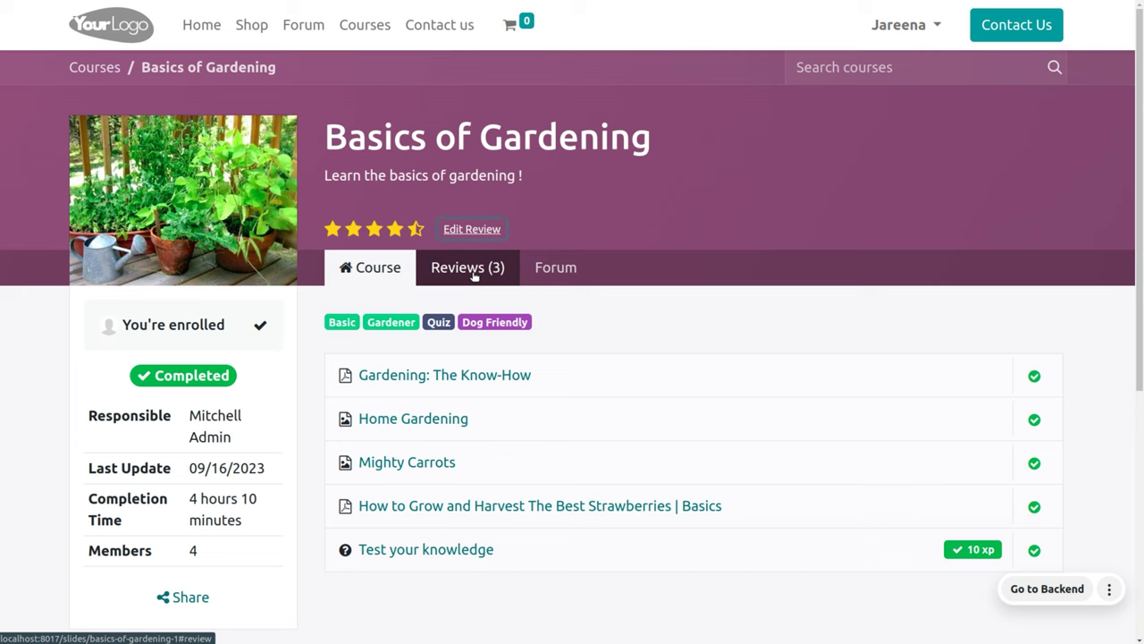
# Show the course's Reviews (3) tab with its 4.33 average rating
pyautogui.click(475, 272)
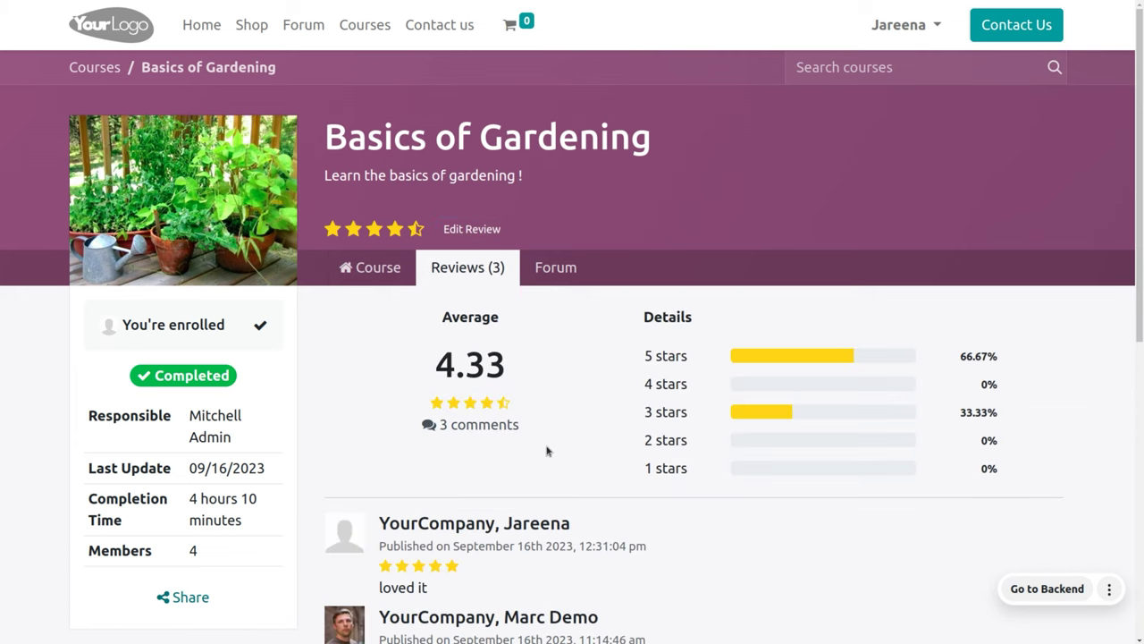
pyautogui.scroll(-2, 524, 541)
pyautogui.scroll(1, 525, 542)
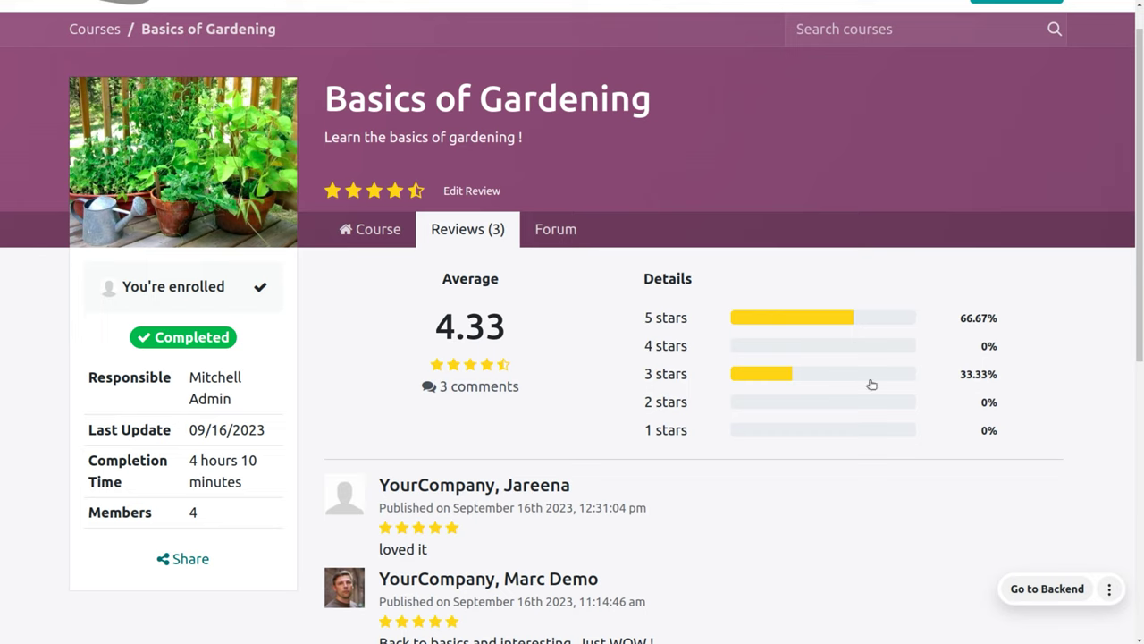
# Upvote the tulip fertilizer forum question and its loam answer to 1 vote each
pyautogui.click(553, 229)
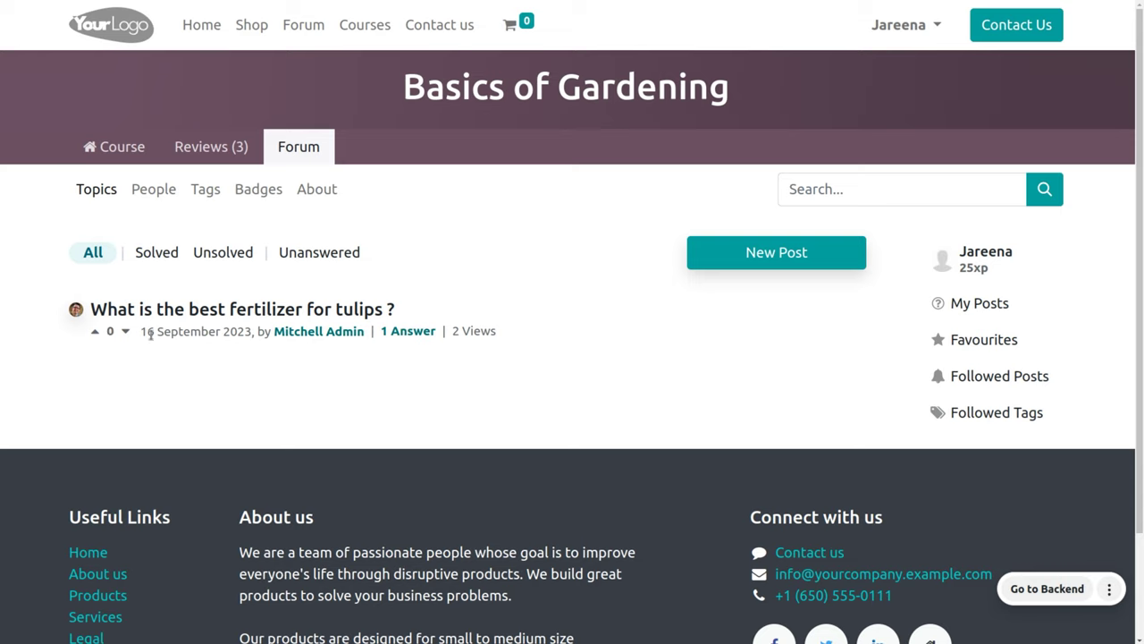
pyautogui.click(413, 332)
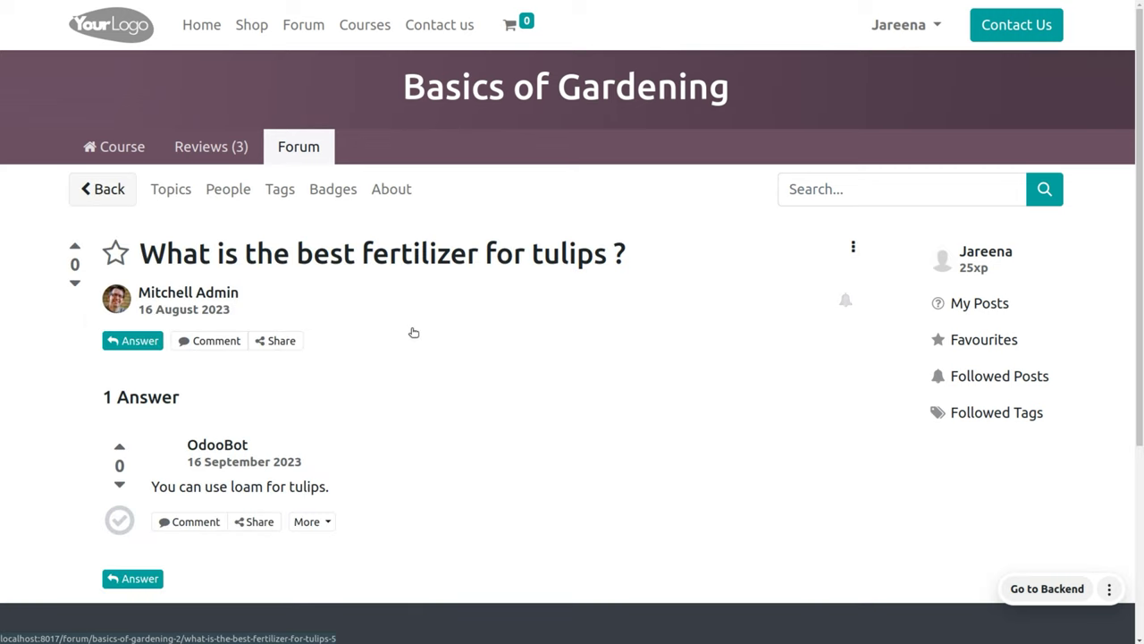
pyautogui.moveTo(274, 543)
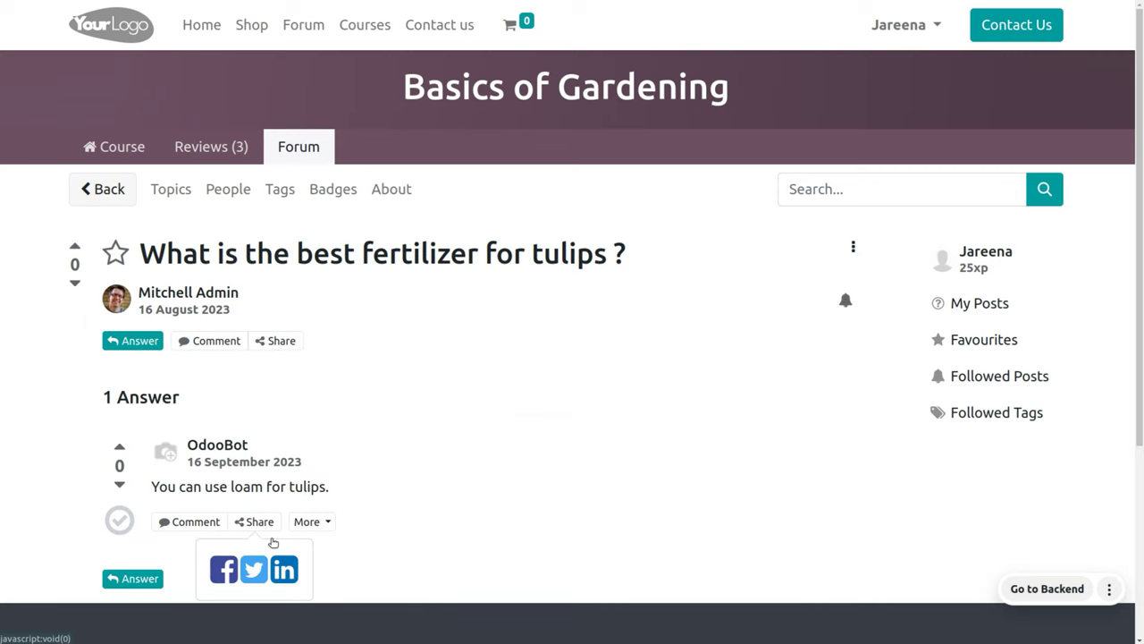
pyautogui.click(76, 250)
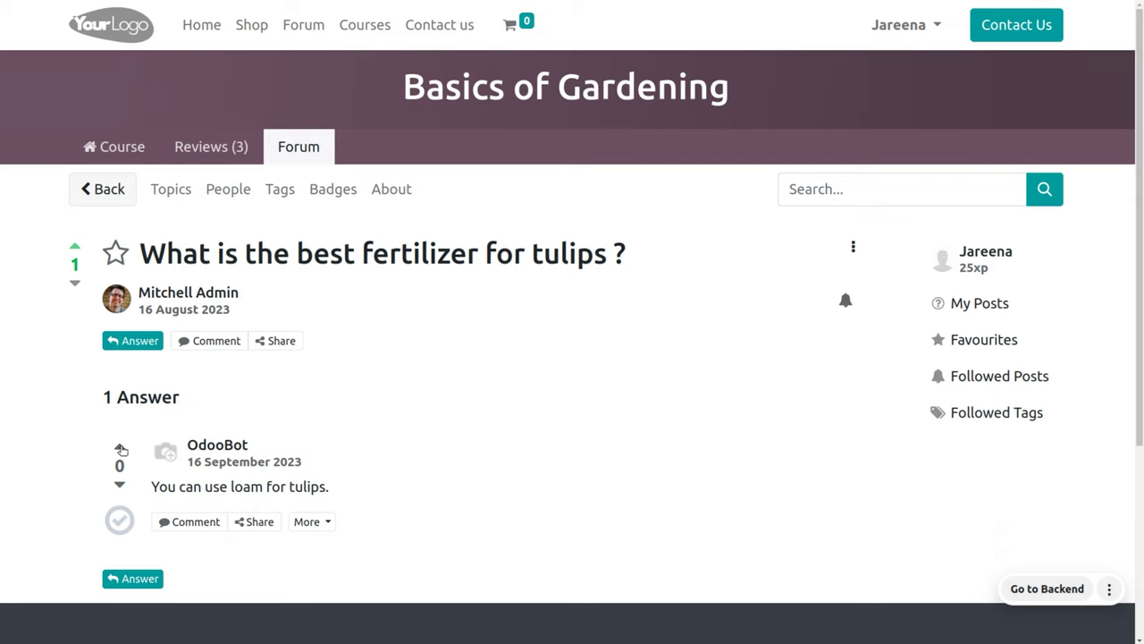
pyautogui.click(120, 449)
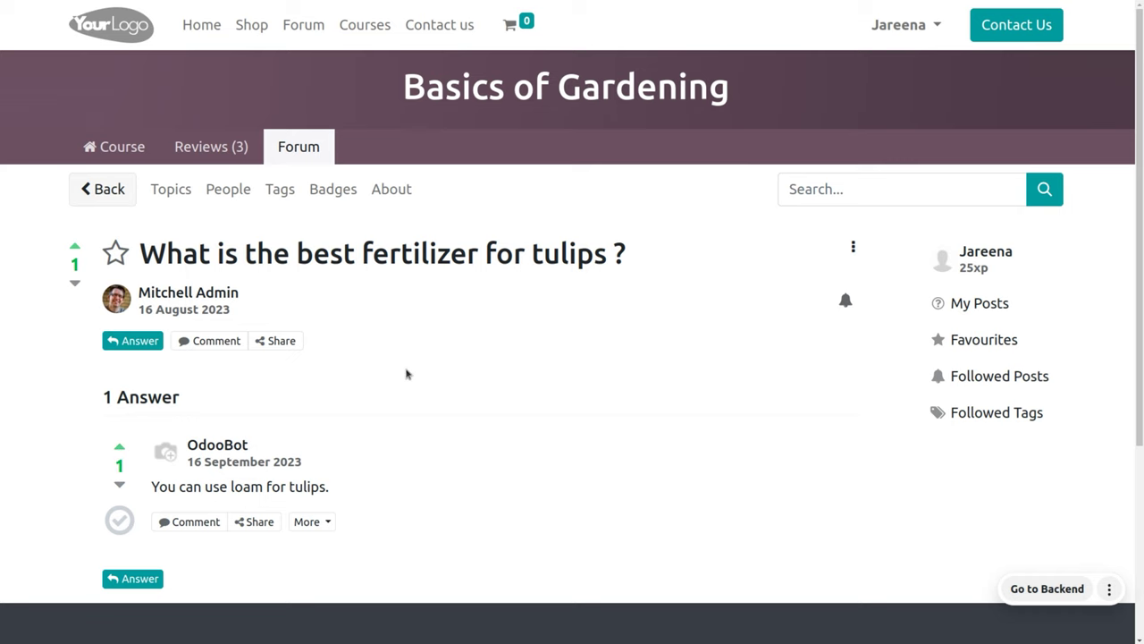
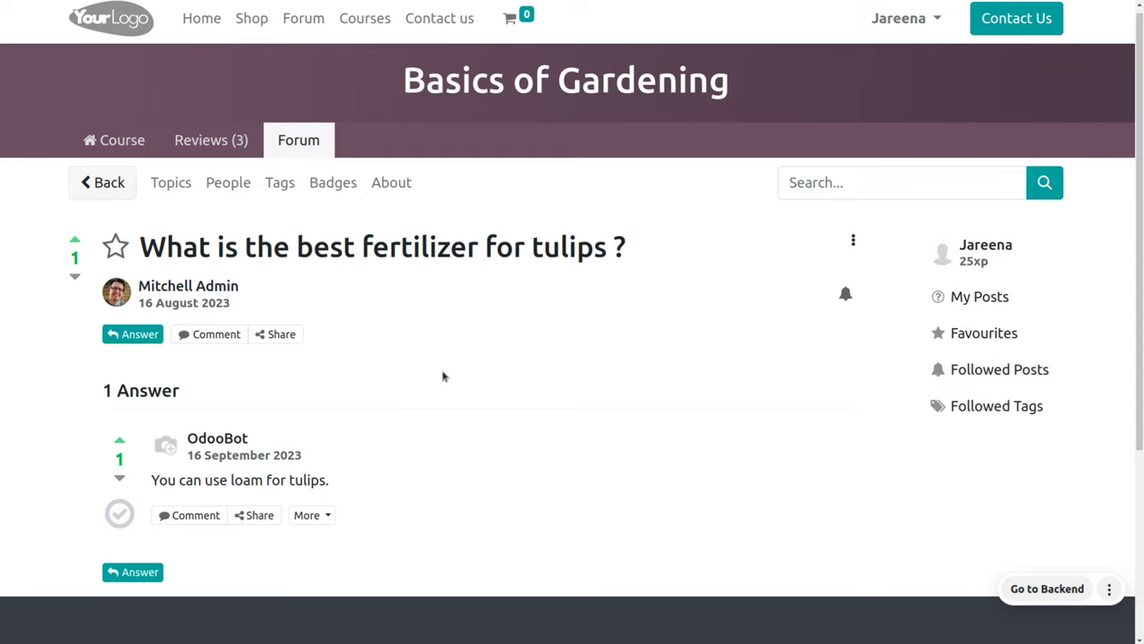
# Open a blank New Post form from the Basics of Gardening course Forum
pyautogui.scroll(1, 442, 376)
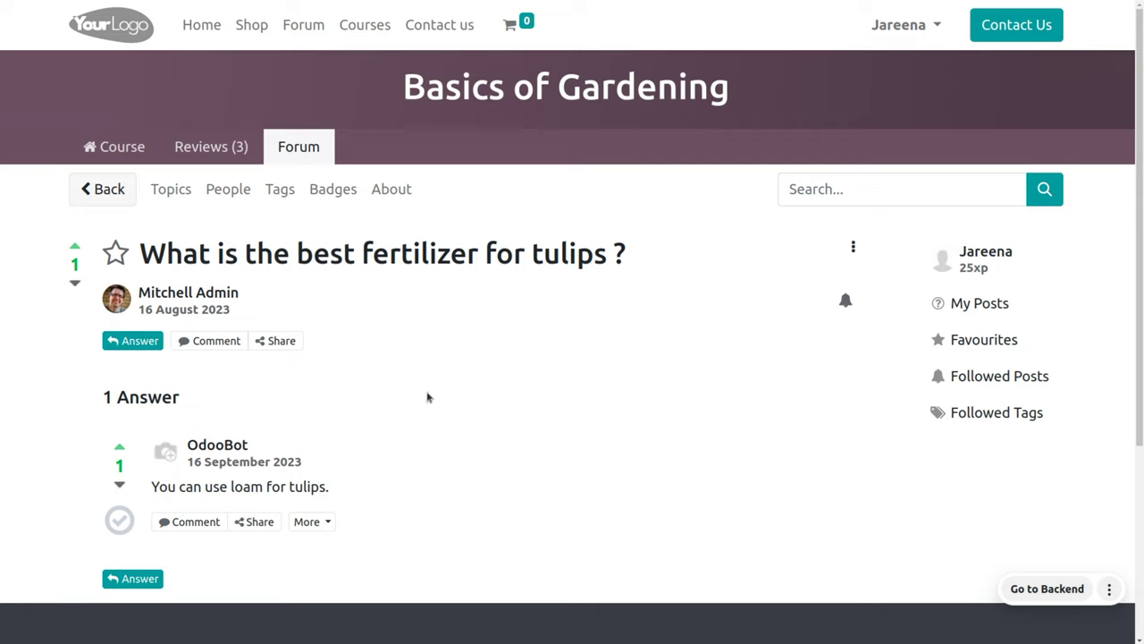
pyautogui.click(309, 150)
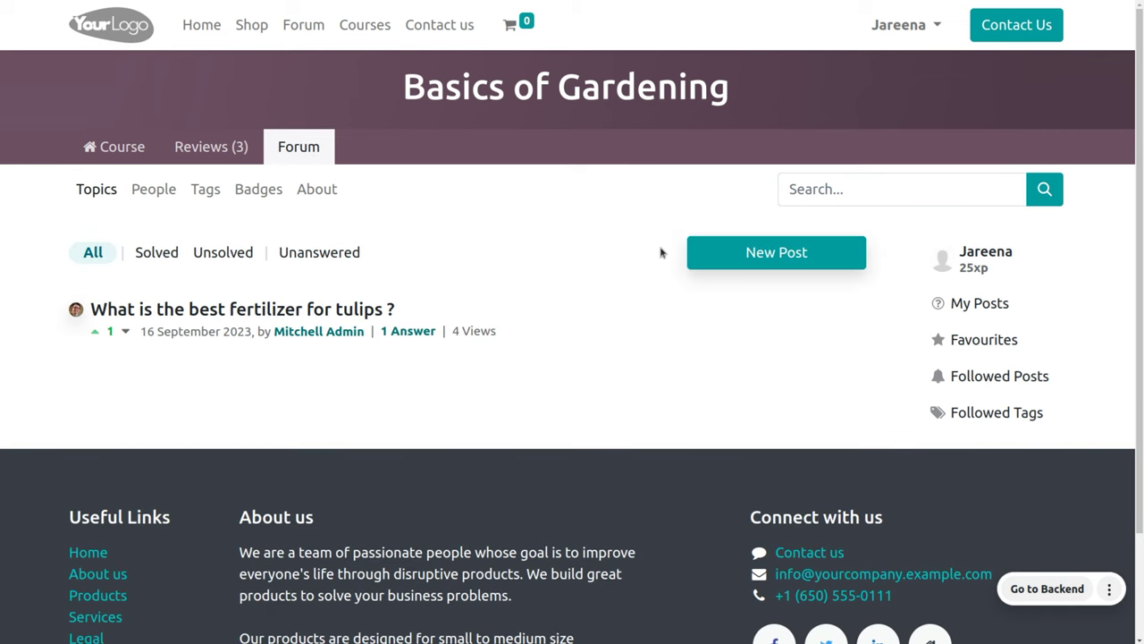
pyautogui.click(799, 260)
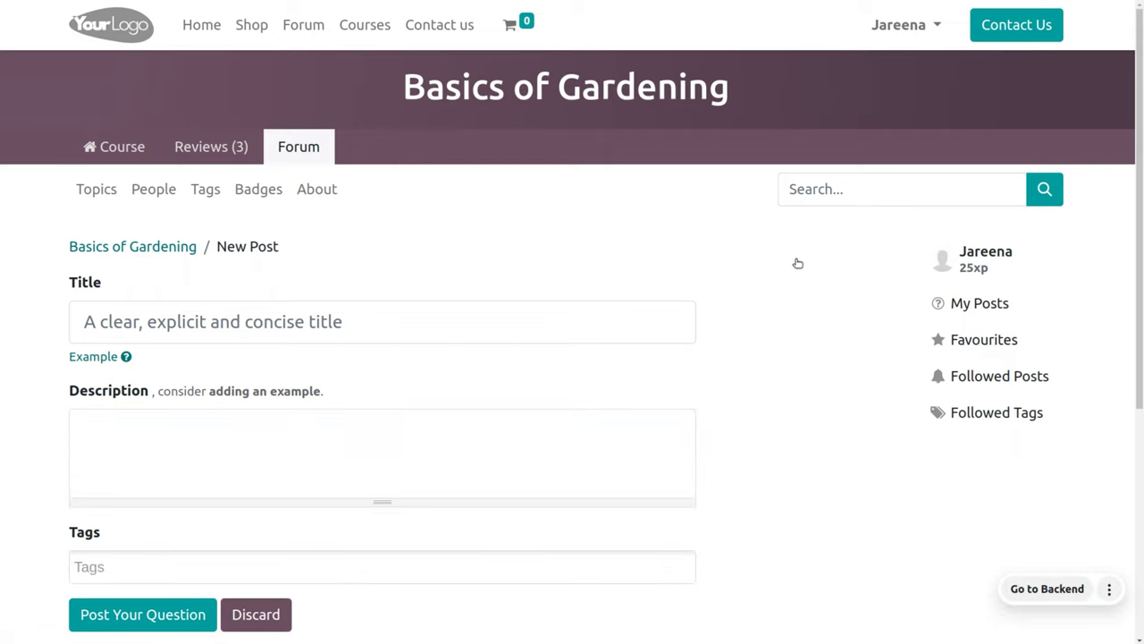
# Title the post 'Which is the best fertilizer for soil?' and describe the request with a 10-10-10 NPK example
pyautogui.click(236, 335)
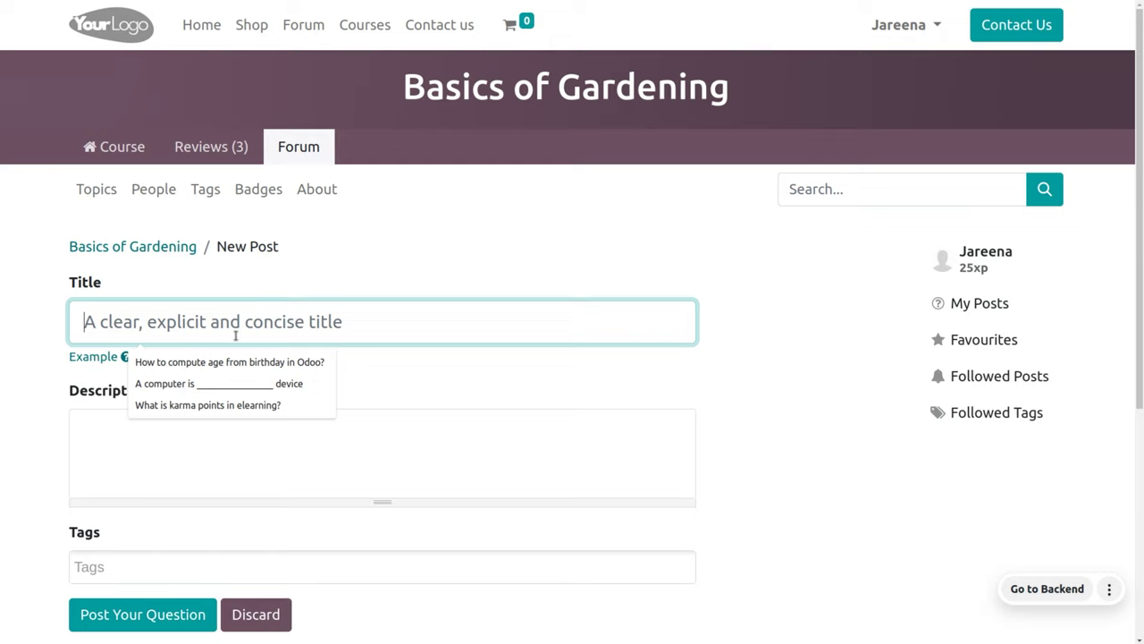
pyautogui.write('Which is the best f')
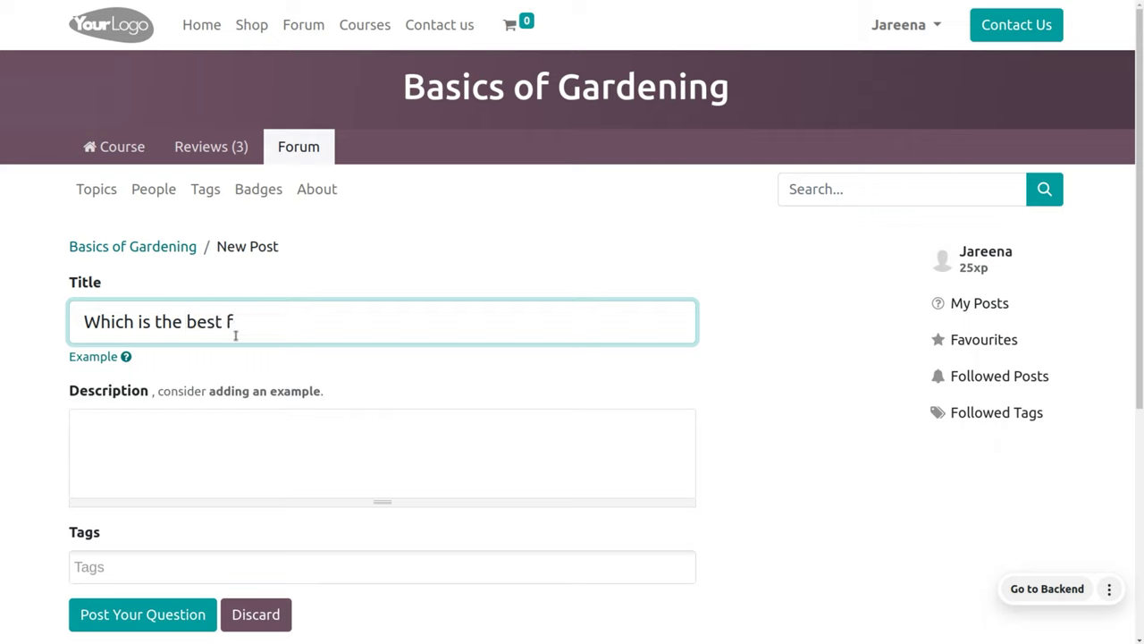
pyautogui.write('ertilizer fo')
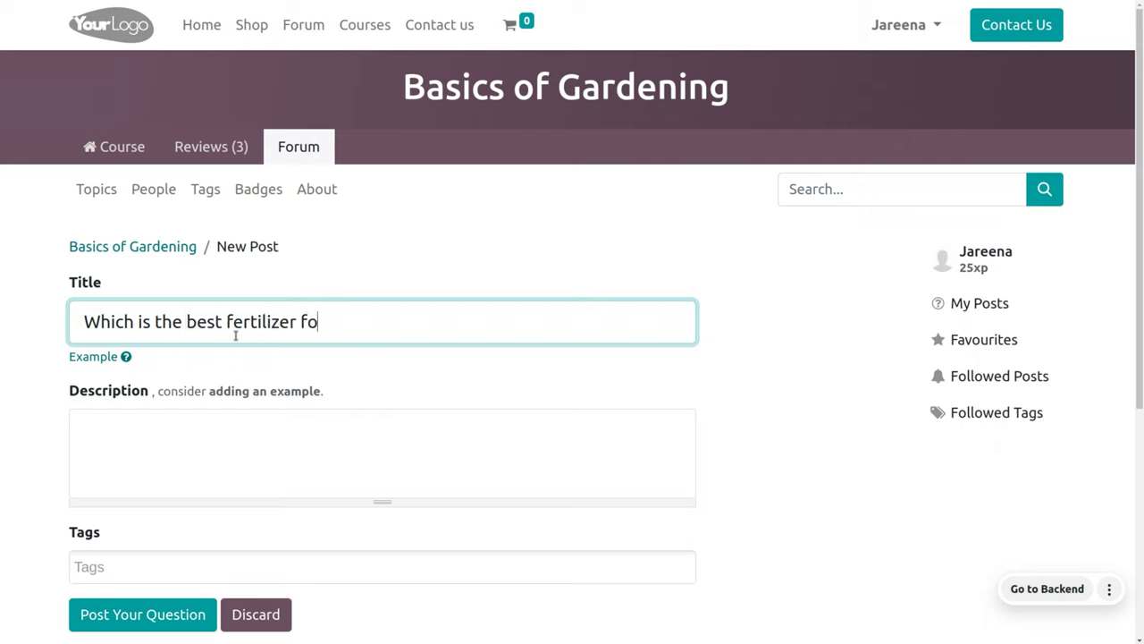
pyautogui.write('r soil?')
pyautogui.press('Tab')
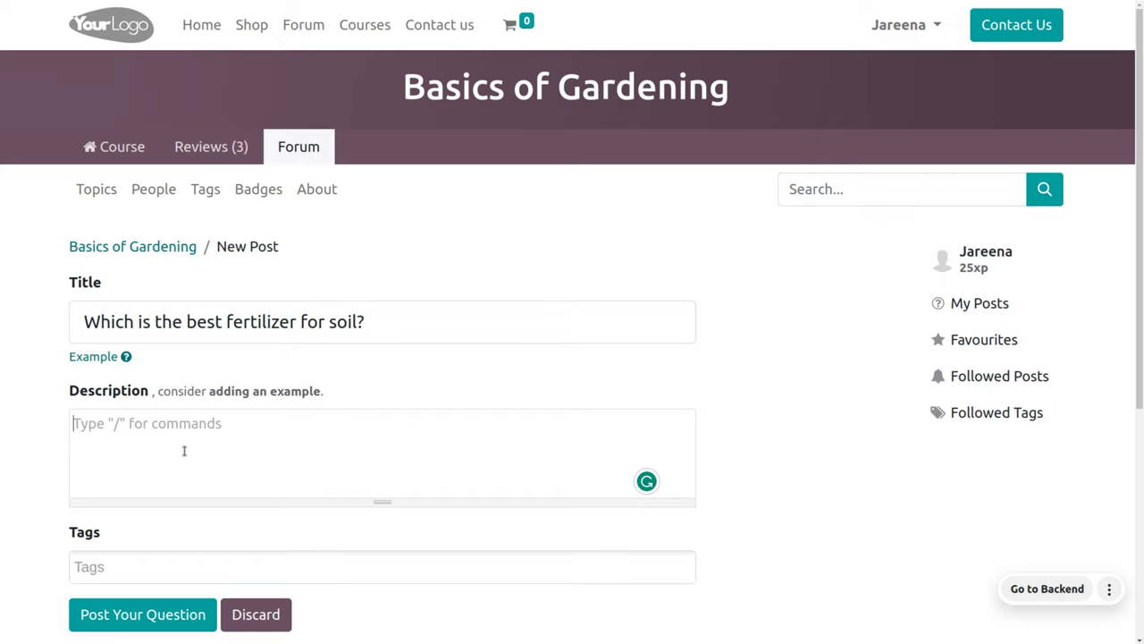
pyautogui.write('c')
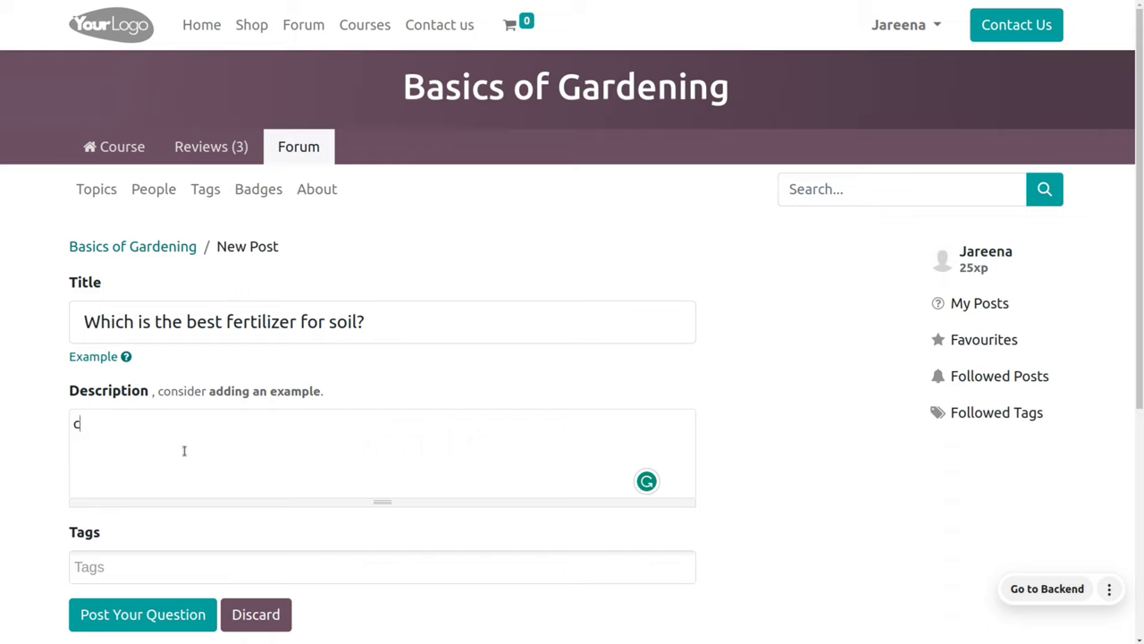
pyautogui.write('ould you please')
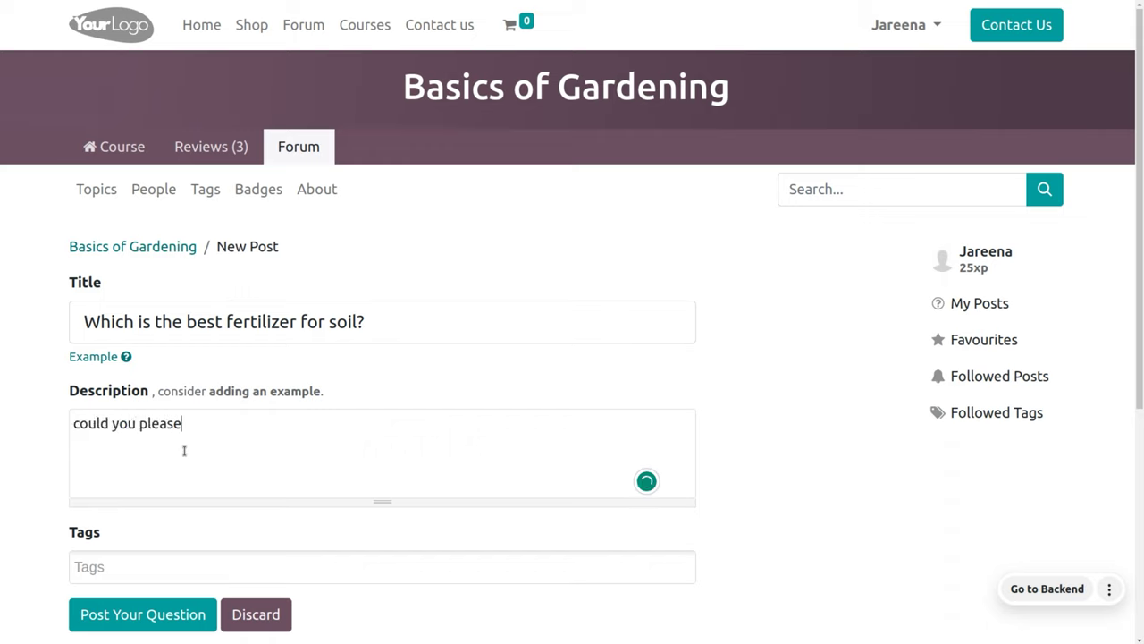
pyautogui.write(' suggest some best fertilizer?')
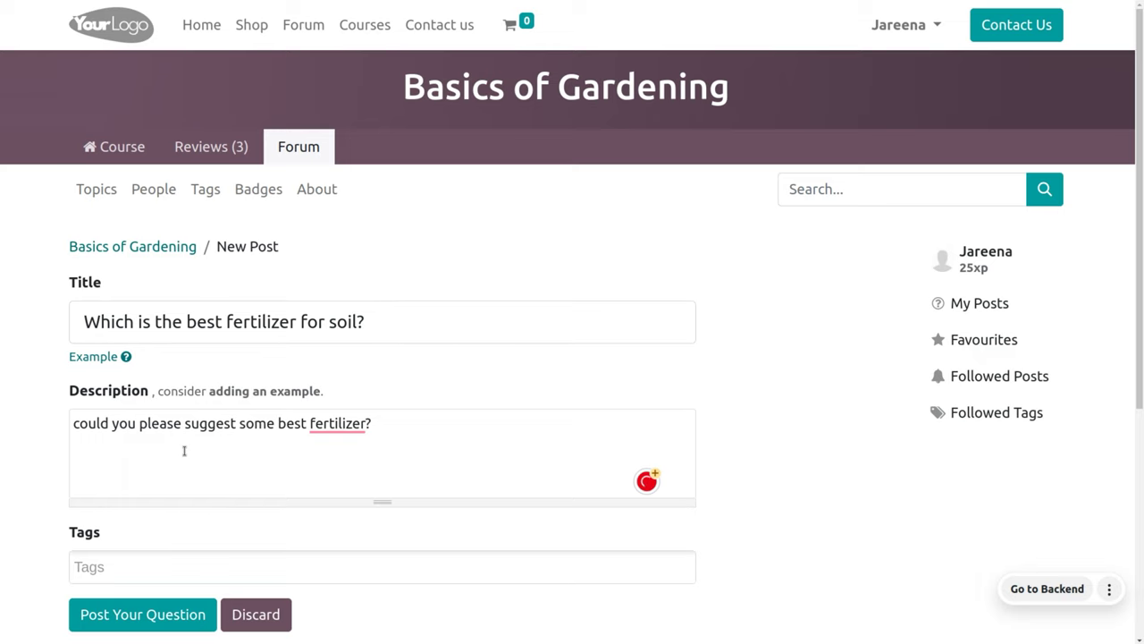
pyautogui.write('A good all-purpose fertilizer would be a 10-10-10 NPK (nitrogen, phosphorus, and potassium). This type of fertilizer will work well for most plants and soil types.')
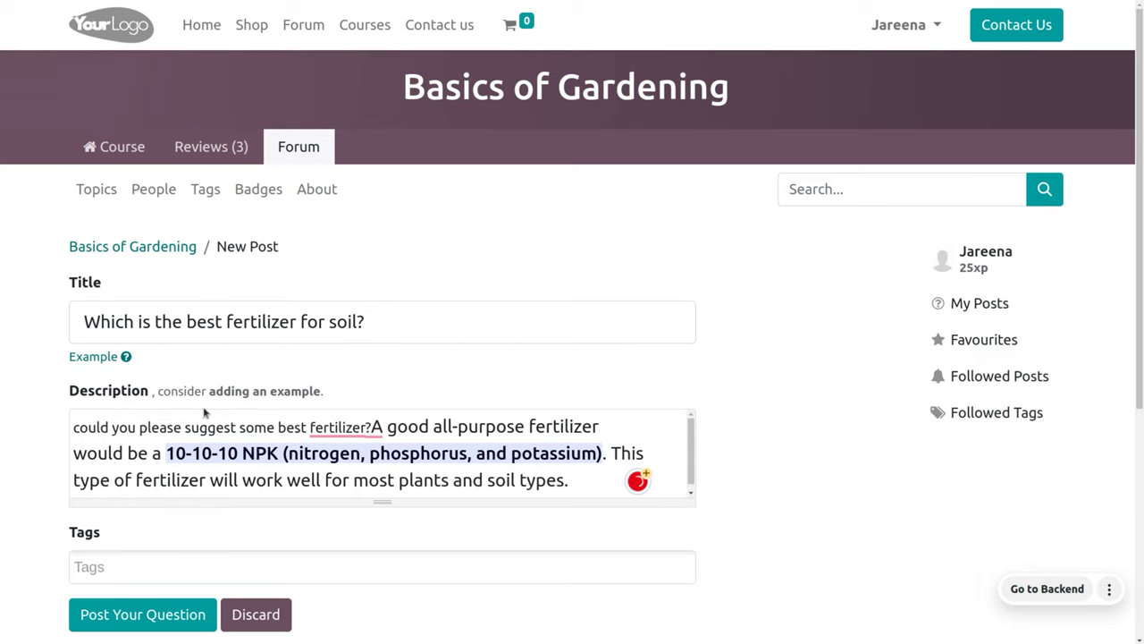
pyautogui.moveTo(376, 433)
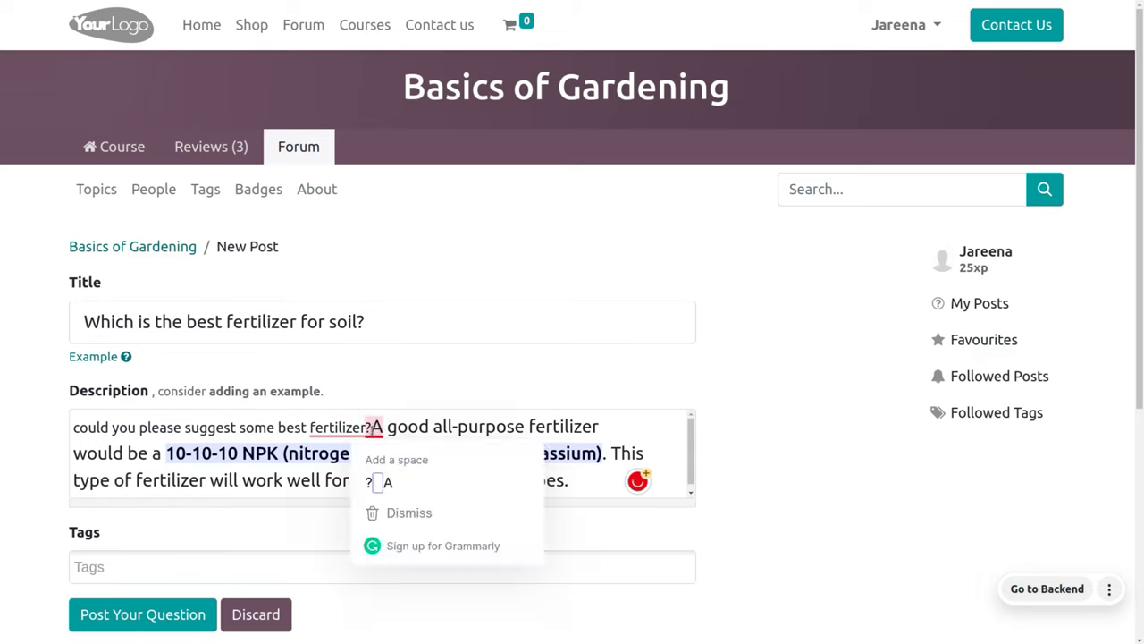
pyautogui.click(373, 429)
pyautogui.write('eg:')
pyautogui.moveTo(344, 429)
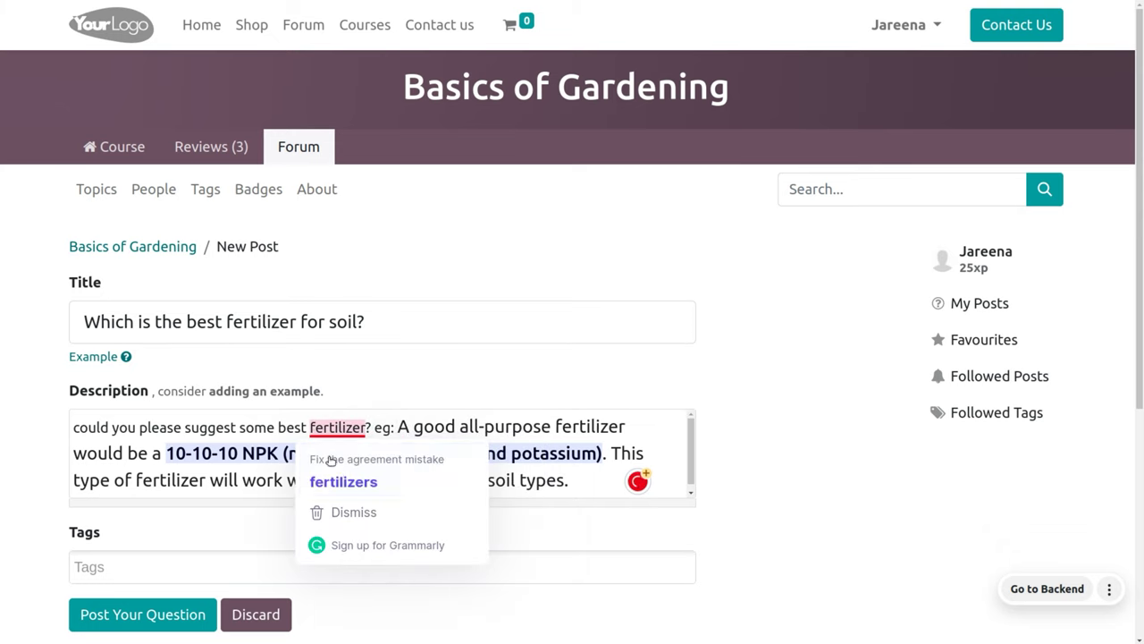
pyautogui.click(345, 480)
pyautogui.click(564, 563)
pyautogui.scroll(-1, 564, 556)
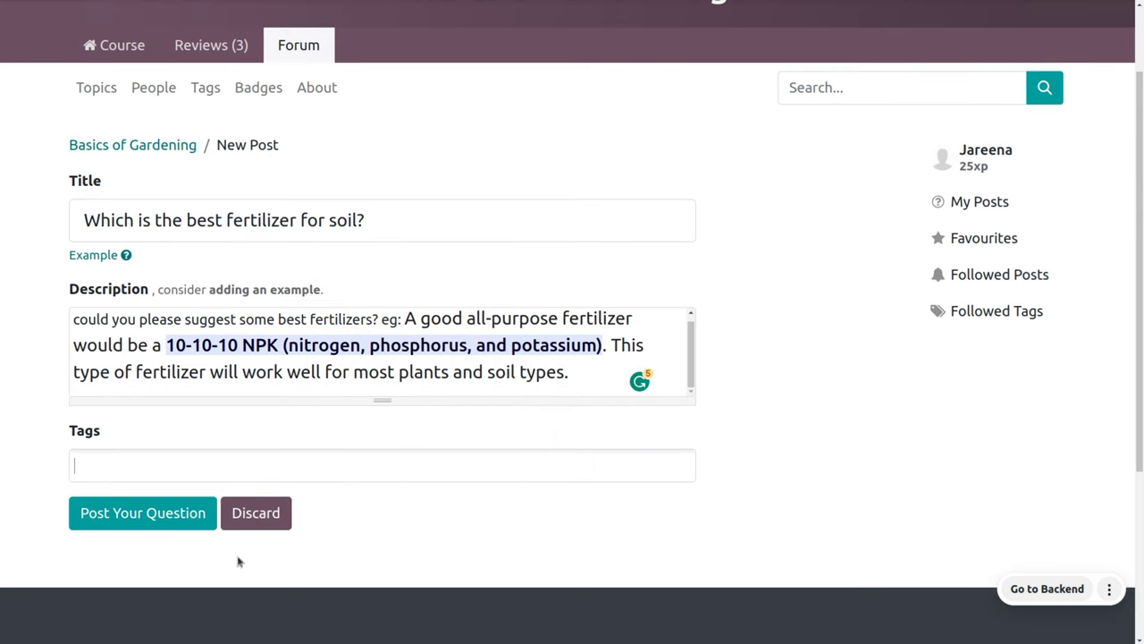
# Post the question, dismiss the 'Thanks for posting!' message, and return to the forum topic list
pyautogui.click(144, 514)
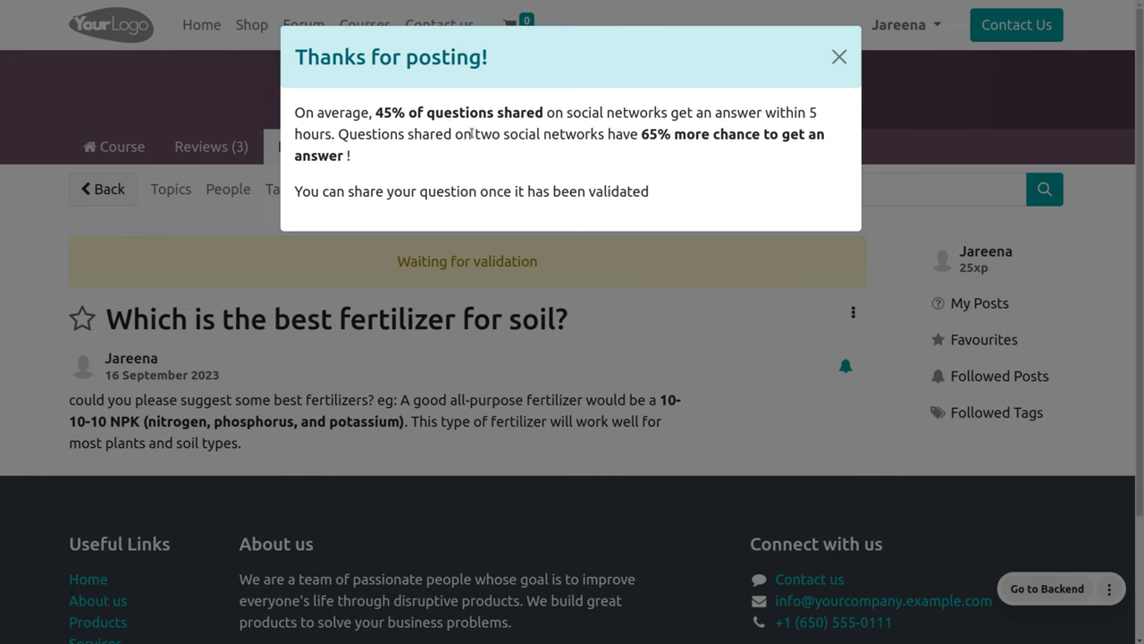
pyautogui.click(249, 372)
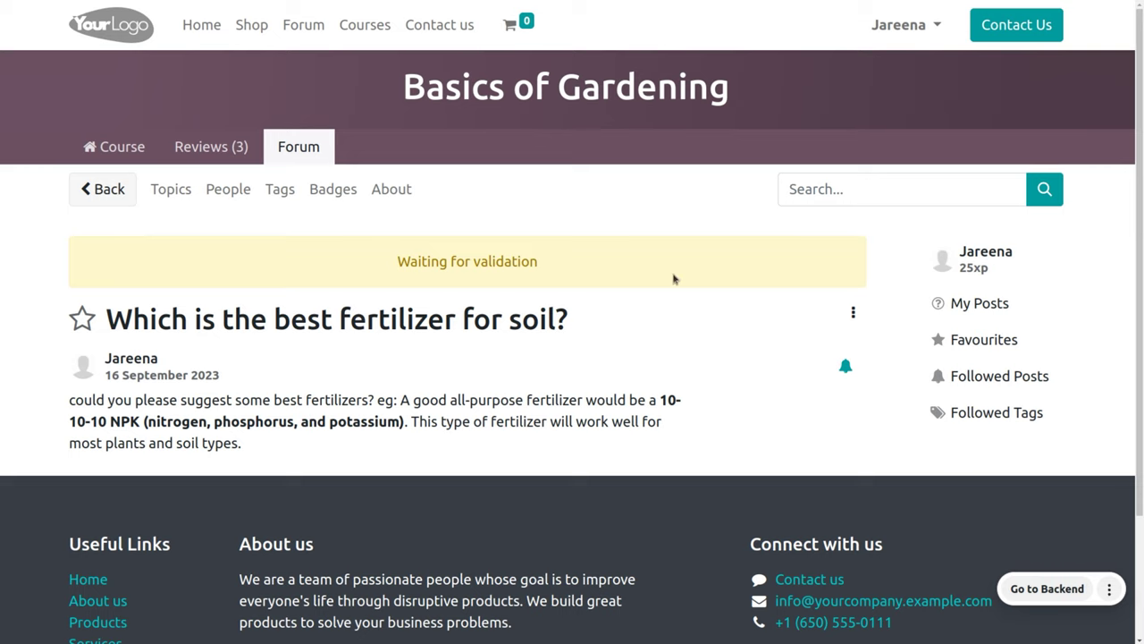
pyautogui.click(299, 147)
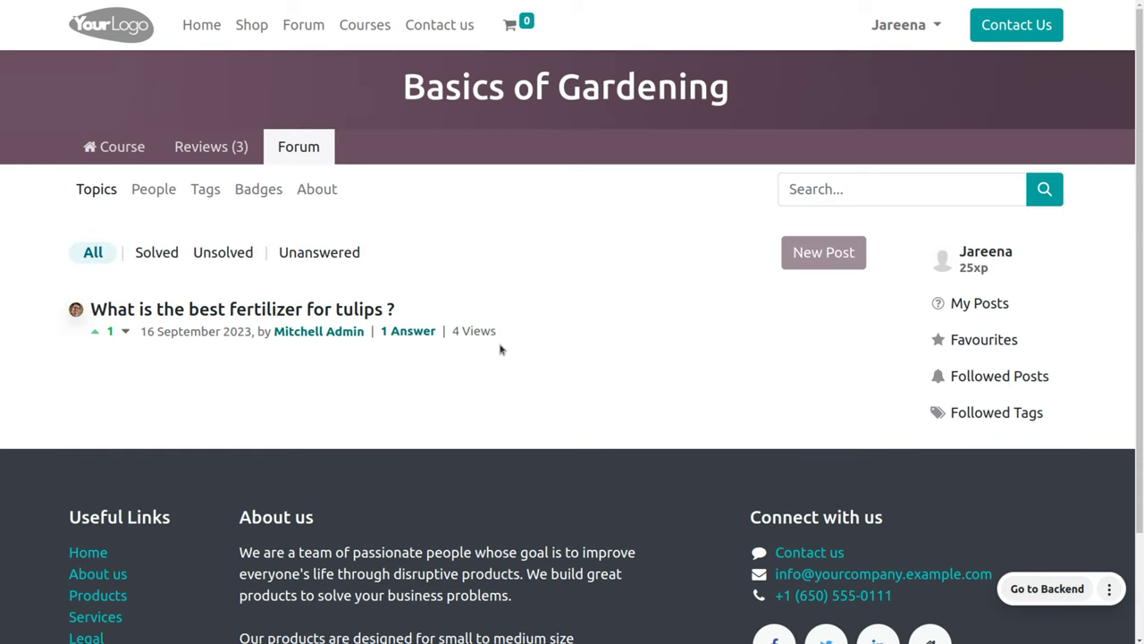